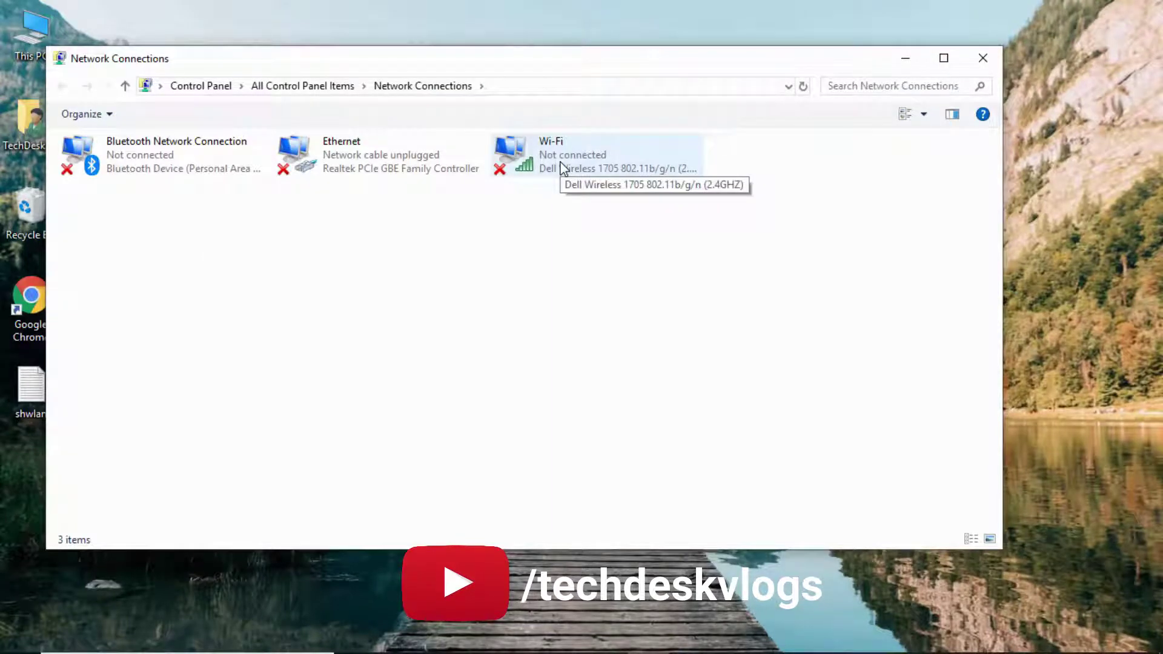
Open the list of available Wi-Fi networks and select the Trojan network.
{"action": "left_click", "coordinate": [986, 646]}
{"action": "left_click", "coordinate": [957, 166]}
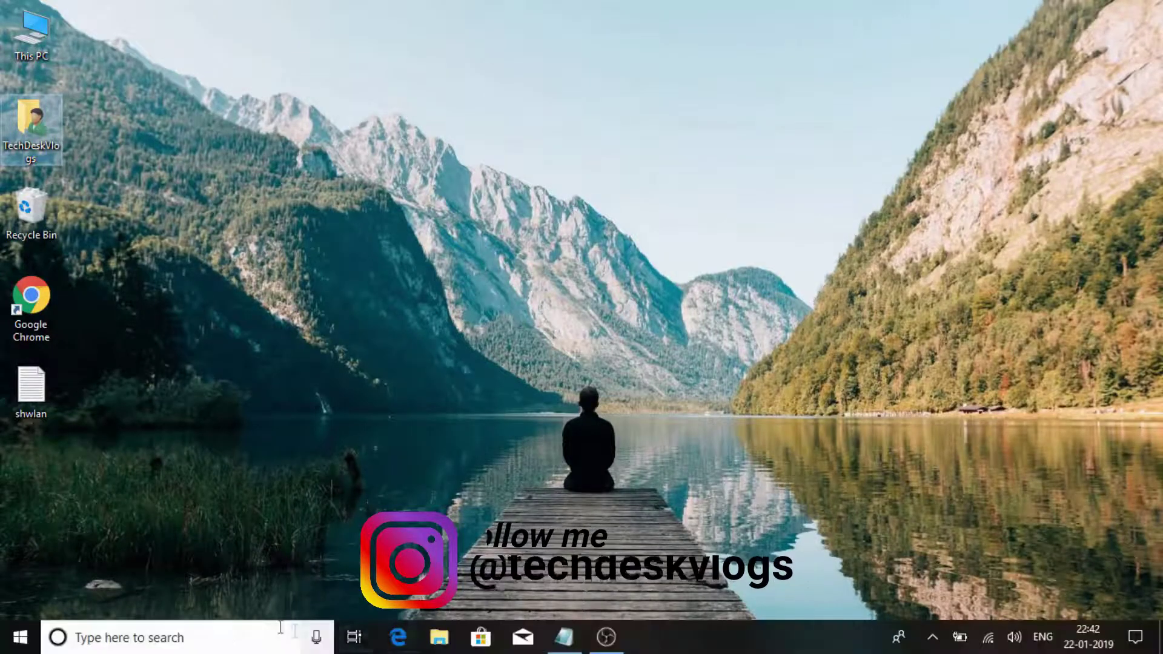
Open Command Prompt as administrator and list the saved Wi-Fi profiles with netsh wlan show profile.
{"action": "left_click", "coordinate": [233, 633]}
{"action": "type", "text": "cmd"}
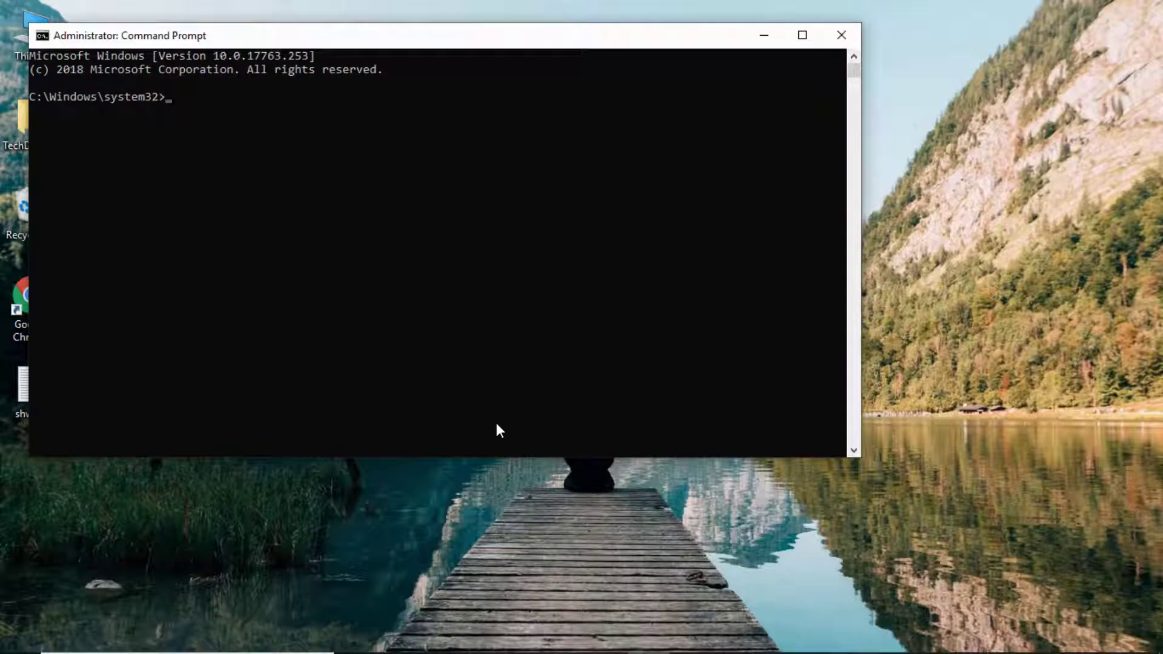
{"action": "type", "text": "netsh wlan show profile"}
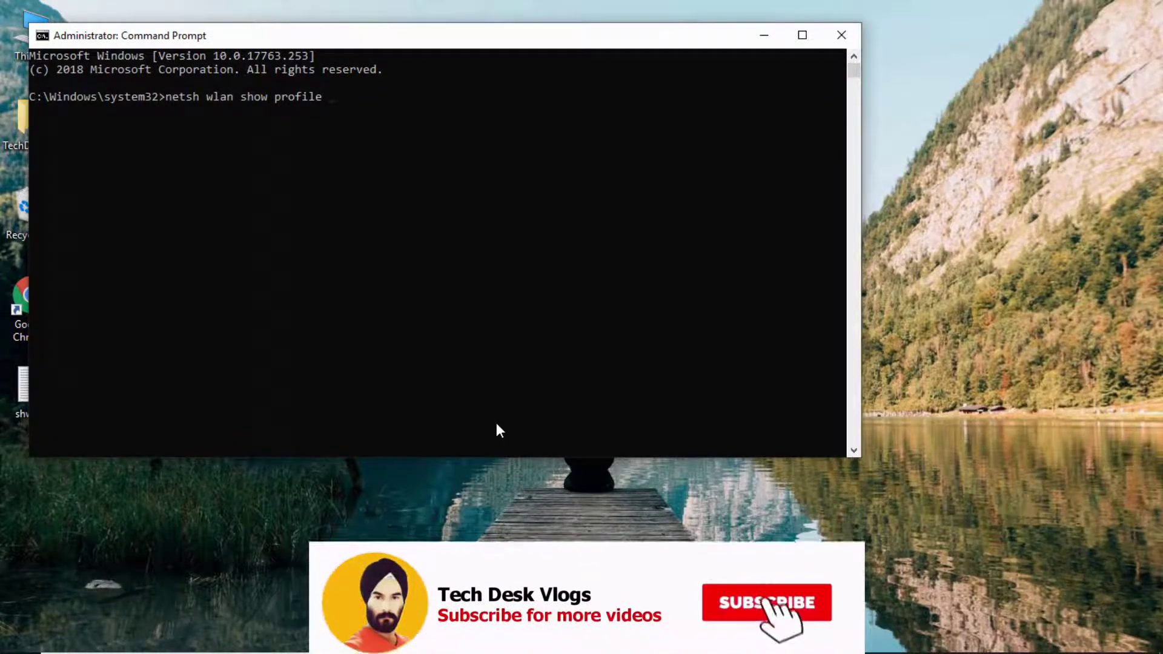
{"action": "key", "text": "Return"}
Highlight the Wi-Fi interface and user profiles in the command output, and disconnect from the Trojan network.
{"action": "left_click_drag", "start_coordinate": [43, 123], "coordinate": [221, 123]}
{"action": "left_click_drag", "start_coordinate": [29, 206], "coordinate": [116, 206]}
{"action": "left_click", "coordinate": [222, 233]}
{"action": "left_click", "coordinate": [332, 192]}
{"action": "left_click", "coordinate": [182, 301]}
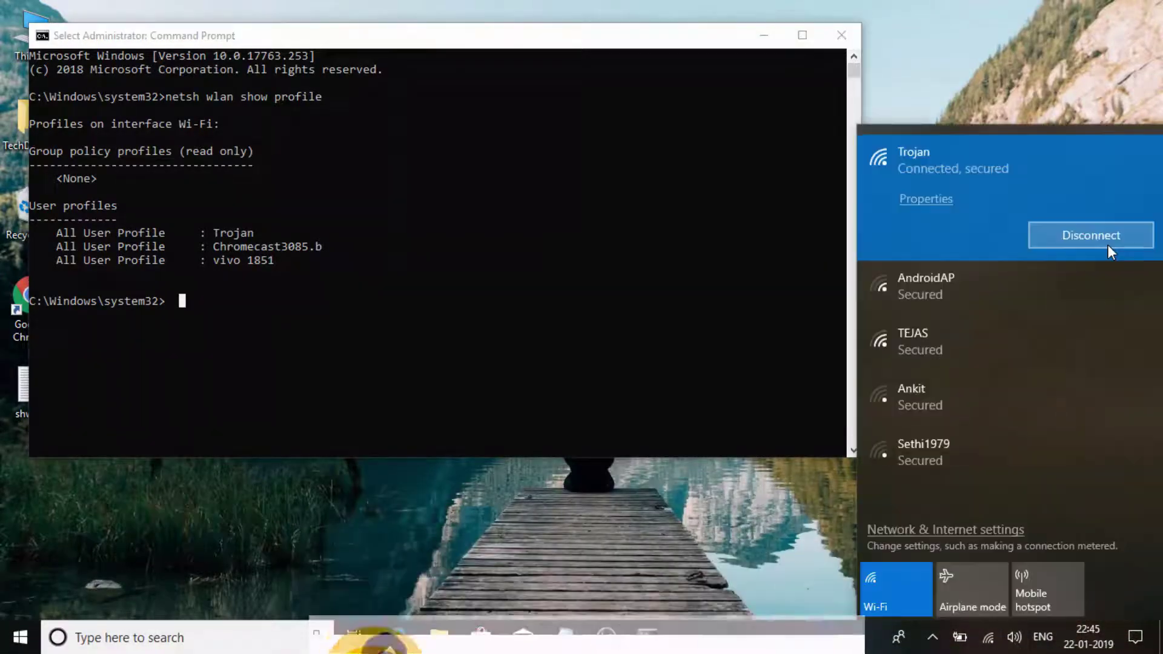
{"action": "left_click", "coordinate": [1090, 235]}
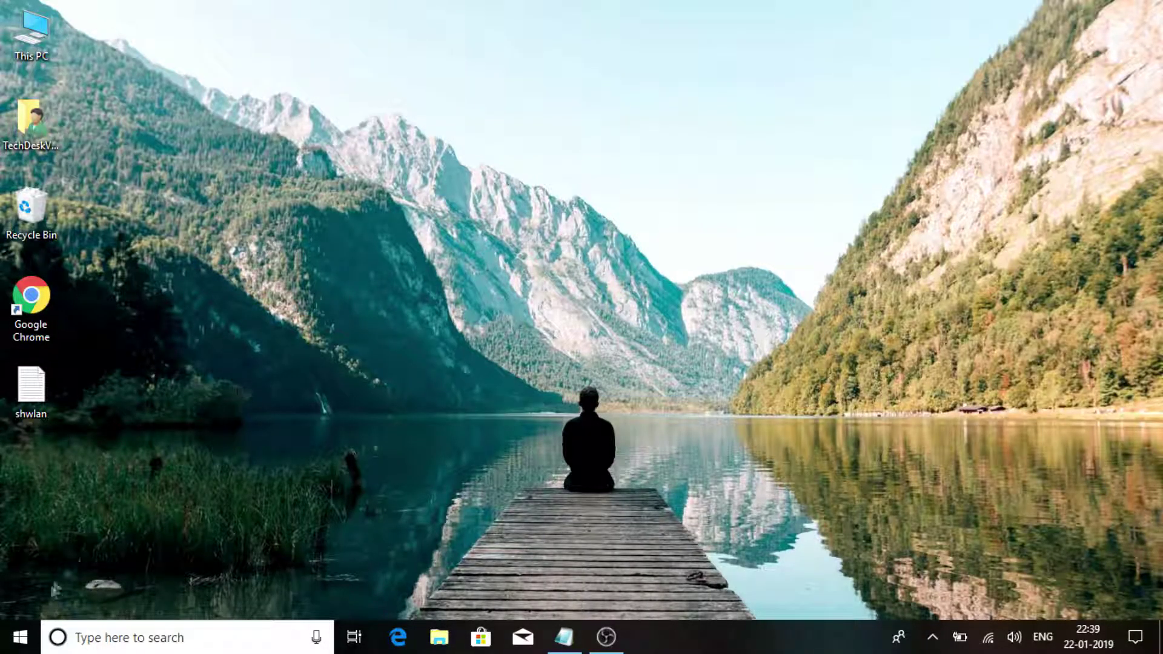
Open Network Connections by running ncpa.cpl from the Run dialog.
{"action": "right_click", "coordinate": [21, 637]}
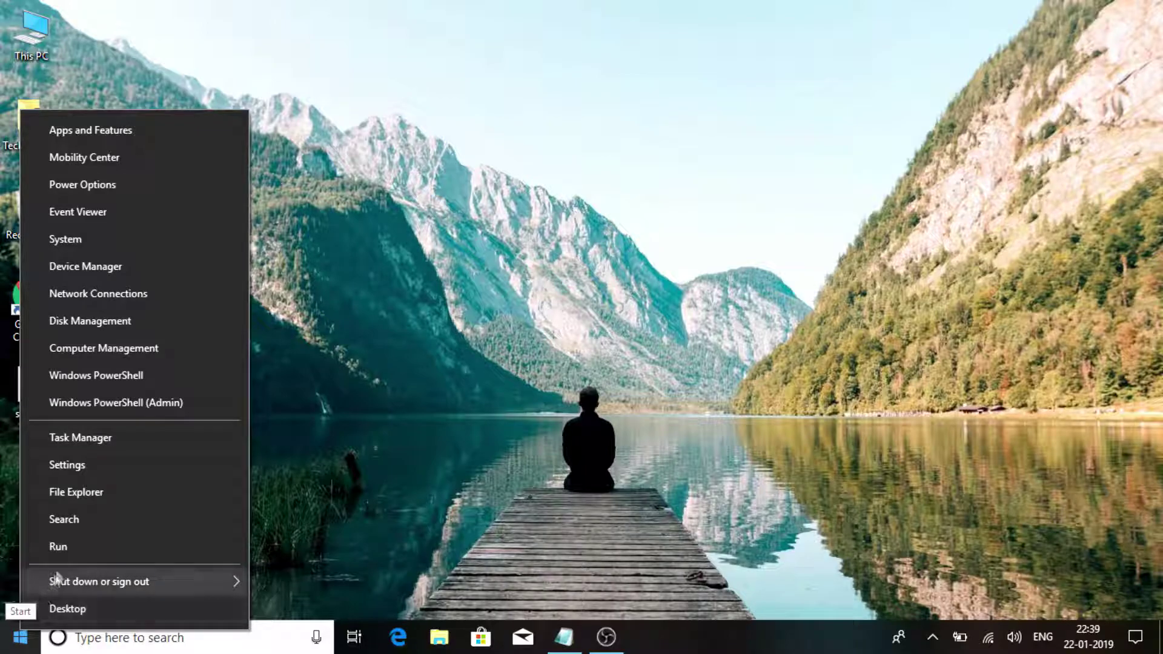
{"action": "left_click", "coordinate": [70, 541]}
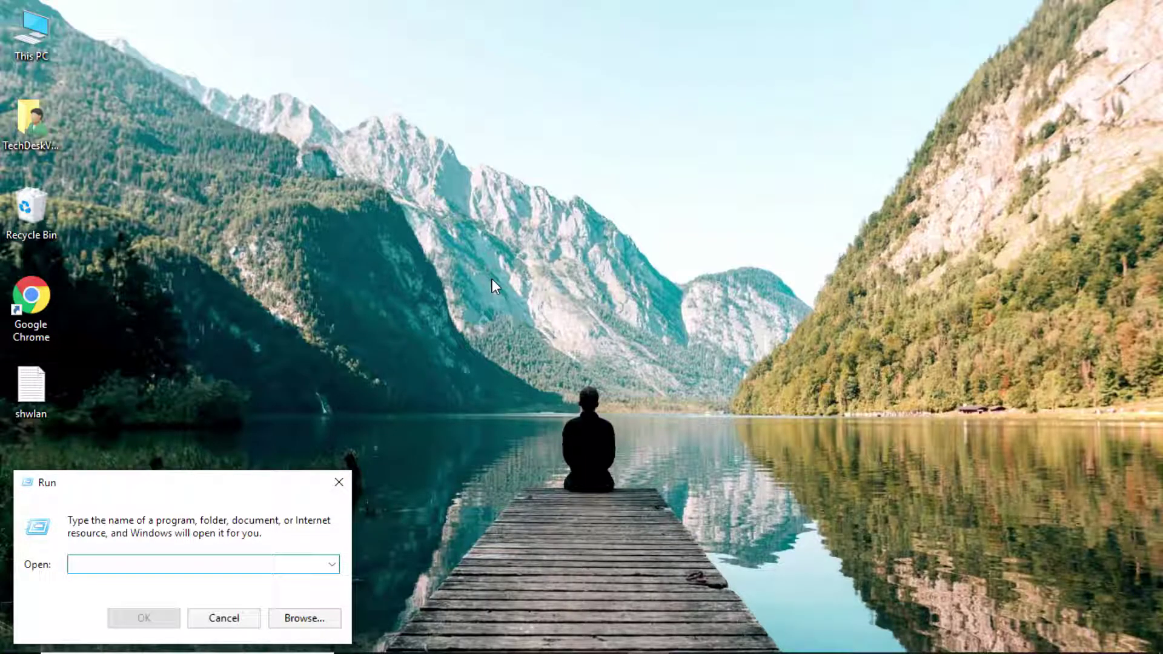
{"action": "type", "text": "ncpa.cpl"}
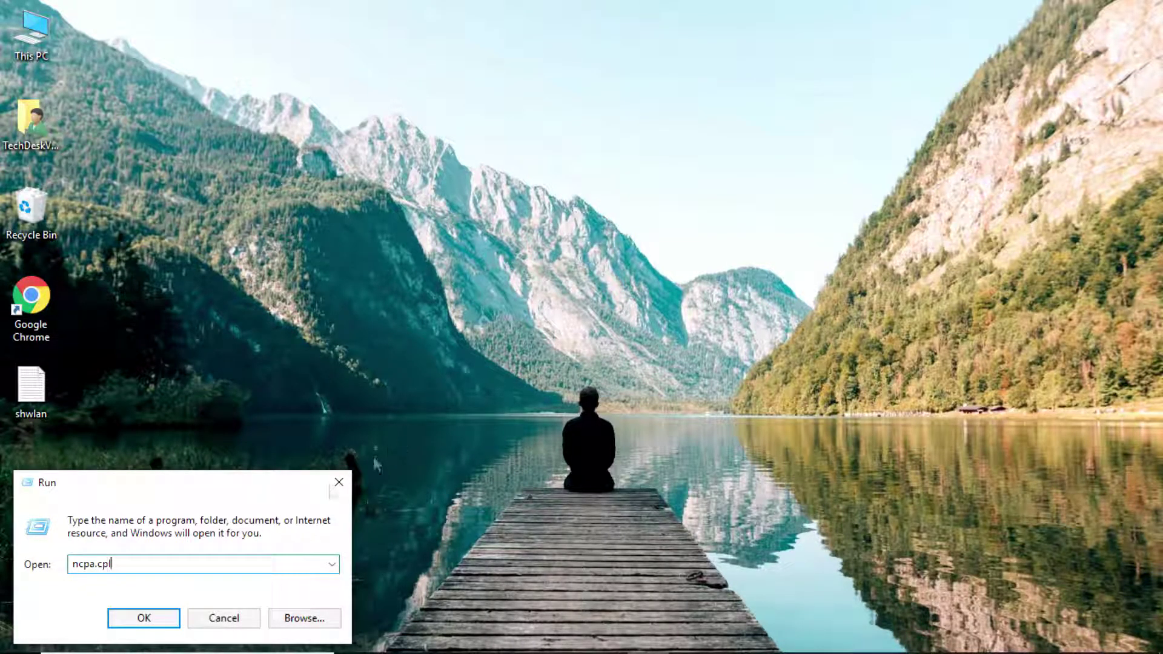
{"action": "left_click", "coordinate": [167, 617]}
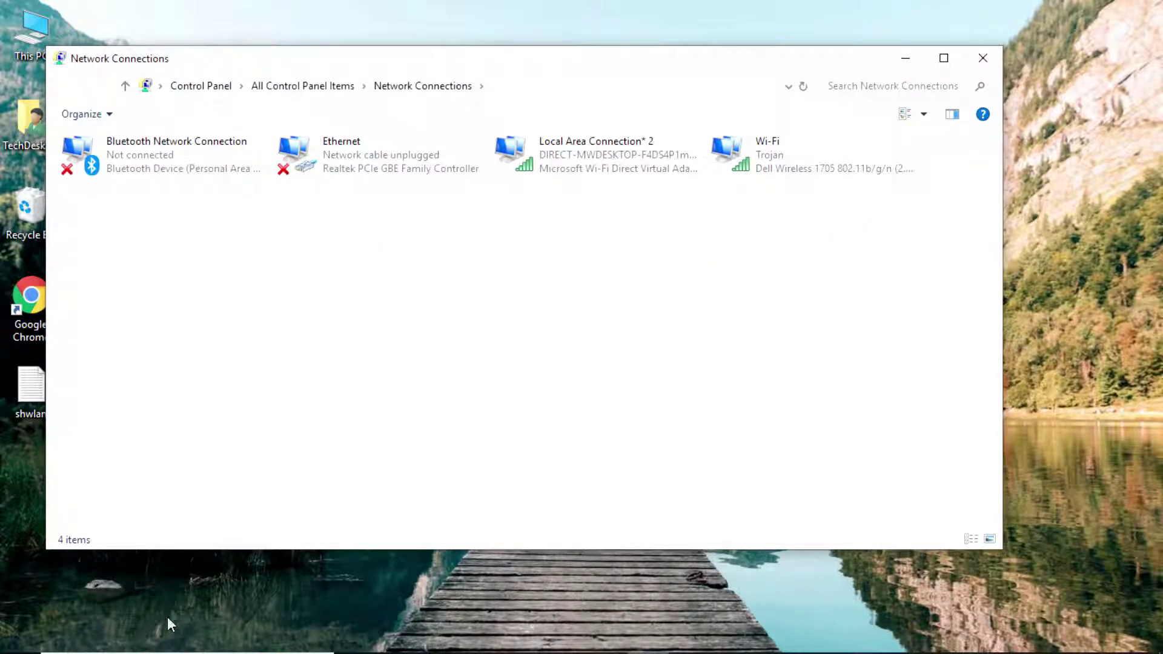
Open the Wi-Fi adapter's status and view the security settings in the Trojan network's wireless properties.
{"action": "right_click", "coordinate": [765, 161]}
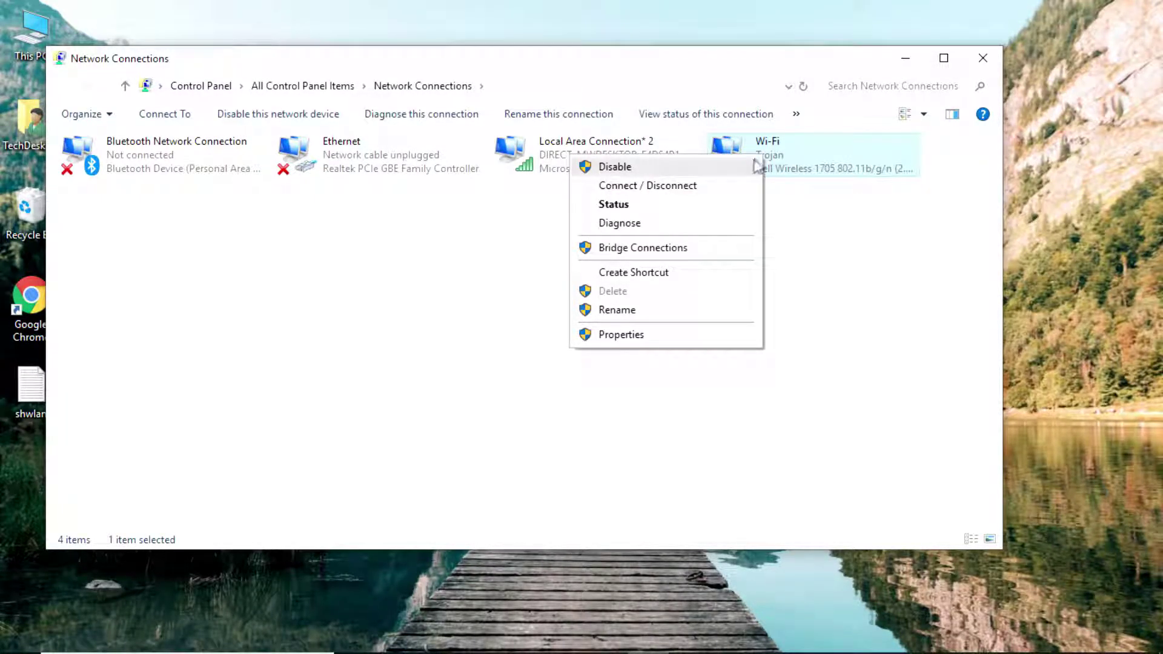
{"action": "left_click", "coordinate": [733, 207]}
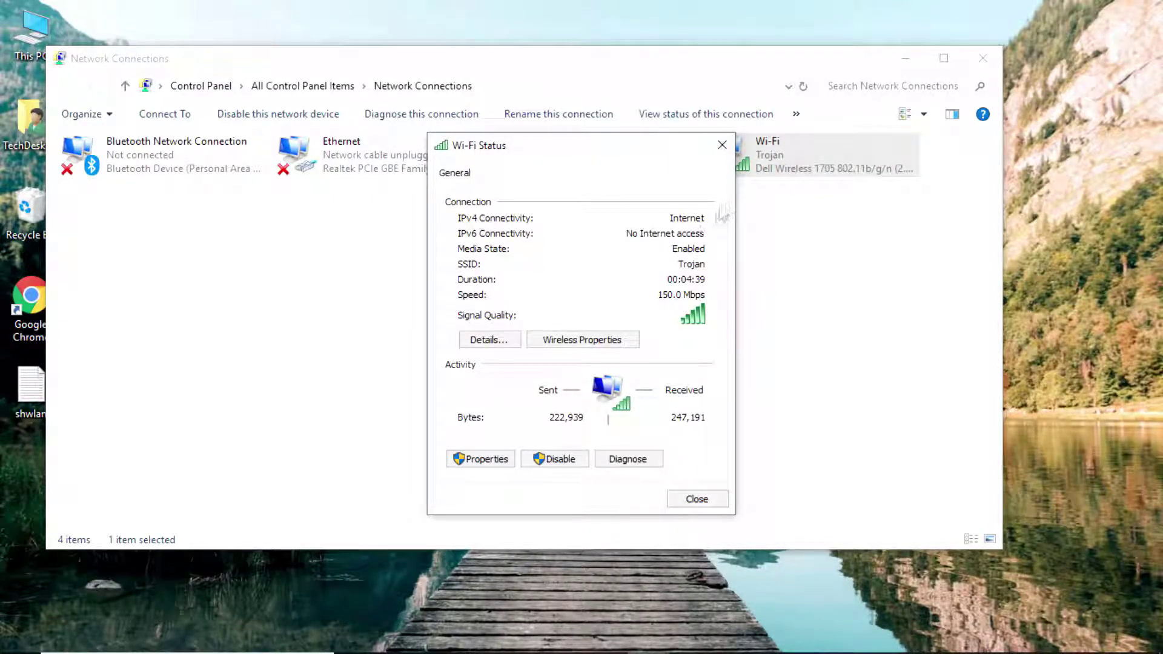
{"action": "left_click", "coordinate": [618, 343]}
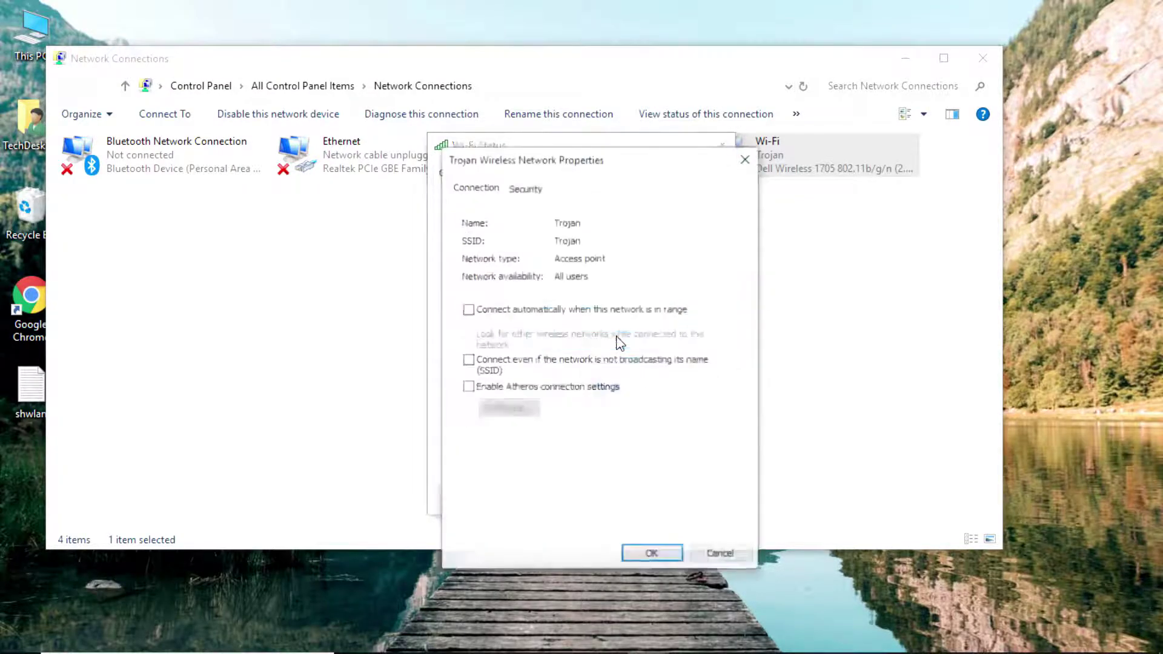
{"action": "left_click", "coordinate": [535, 191]}
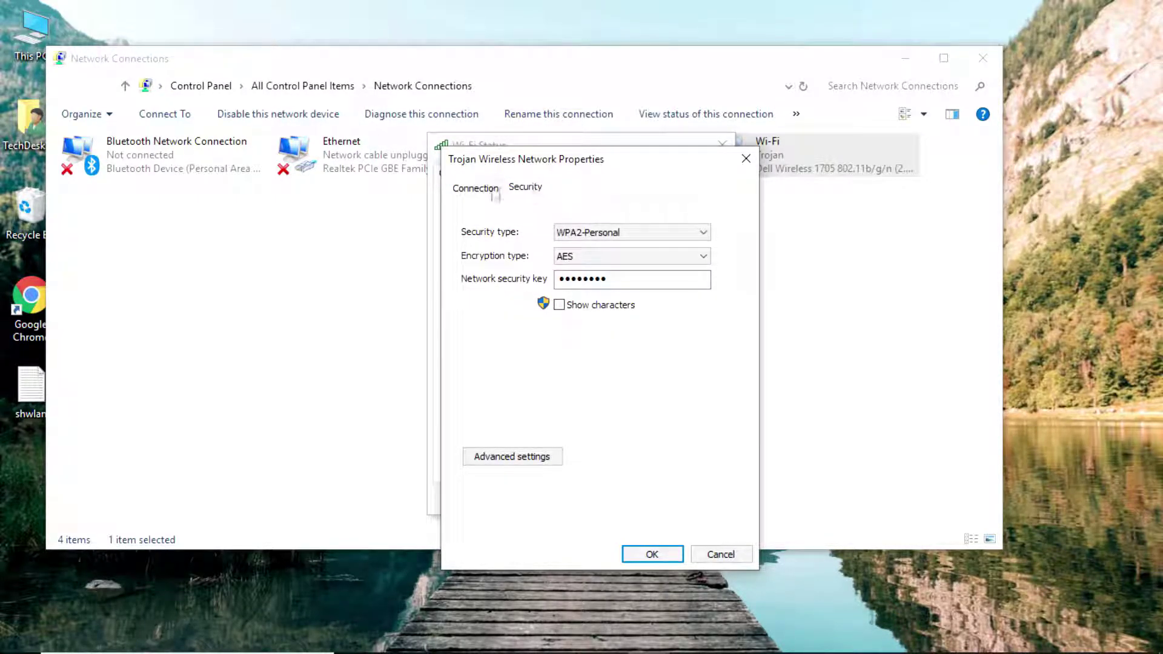
{"action": "left_click", "coordinate": [474, 192]}
{"action": "left_click", "coordinate": [522, 192]}
Show the characters of the network security key, and close the wireless properties and Wi-Fi status without changes.
{"action": "left_click", "coordinate": [559, 305]}
{"action": "left_click", "coordinate": [720, 554]}
{"action": "left_click", "coordinate": [701, 502]}
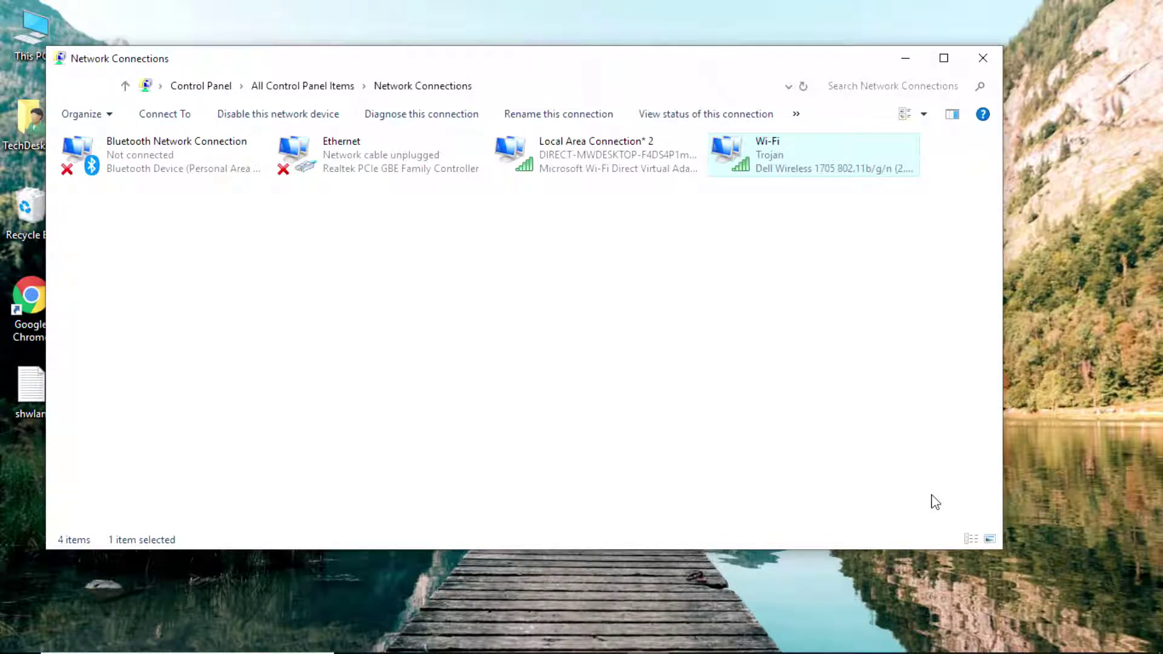
Disconnect the computer from the Trojan Wi-Fi network and dismiss the list of available networks.
{"action": "mouse_move", "coordinate": [934, 651]}
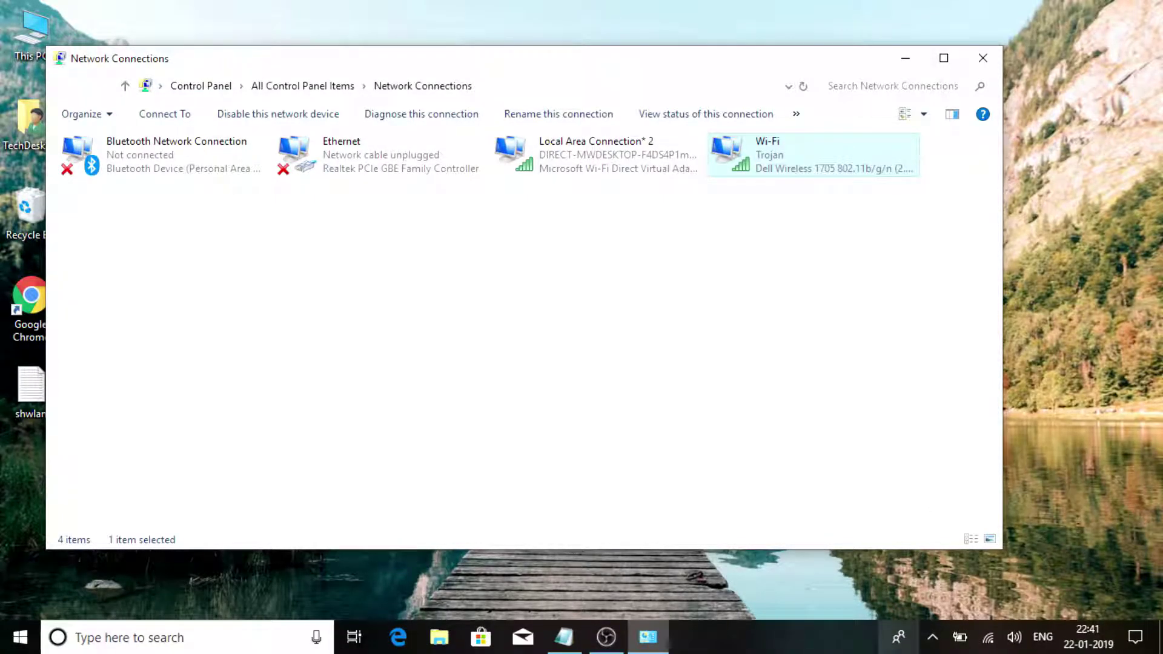
{"action": "right_click", "coordinate": [986, 640]}
{"action": "left_click", "coordinate": [986, 640]}
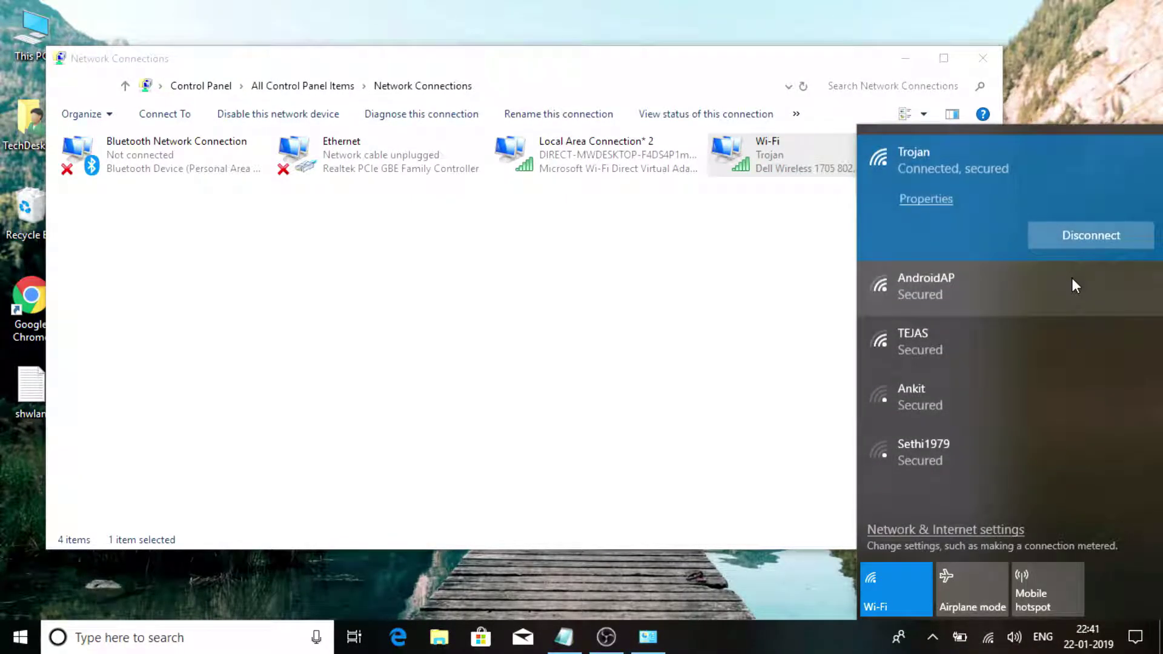
{"action": "left_click", "coordinate": [1074, 242]}
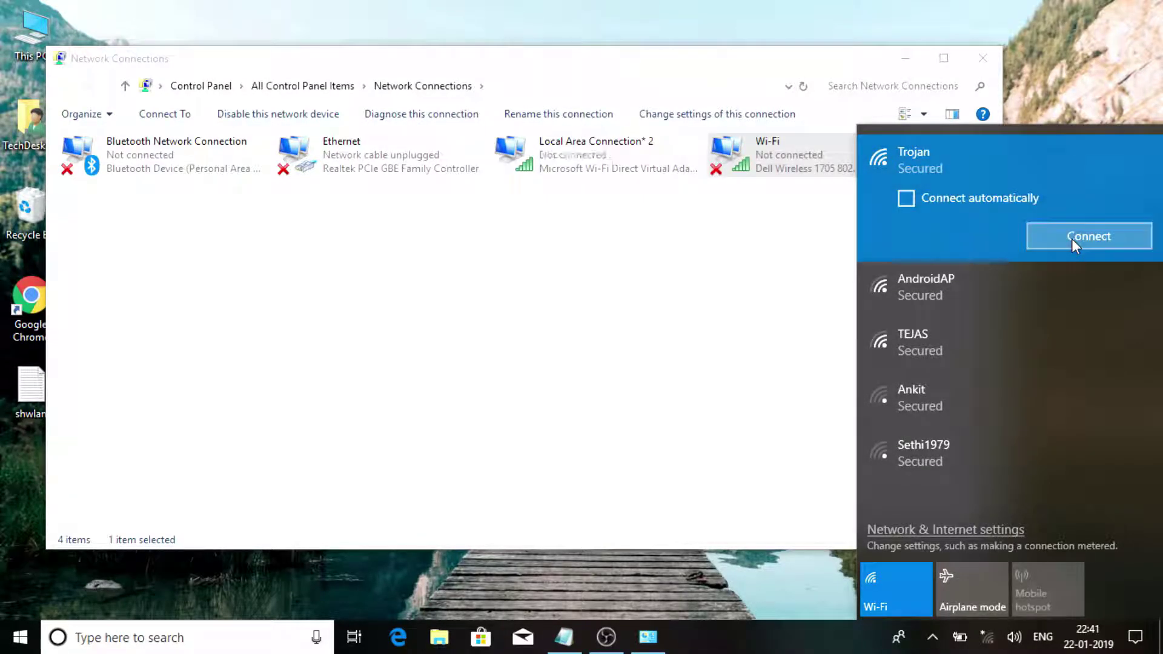
{"action": "left_click", "coordinate": [751, 295]}
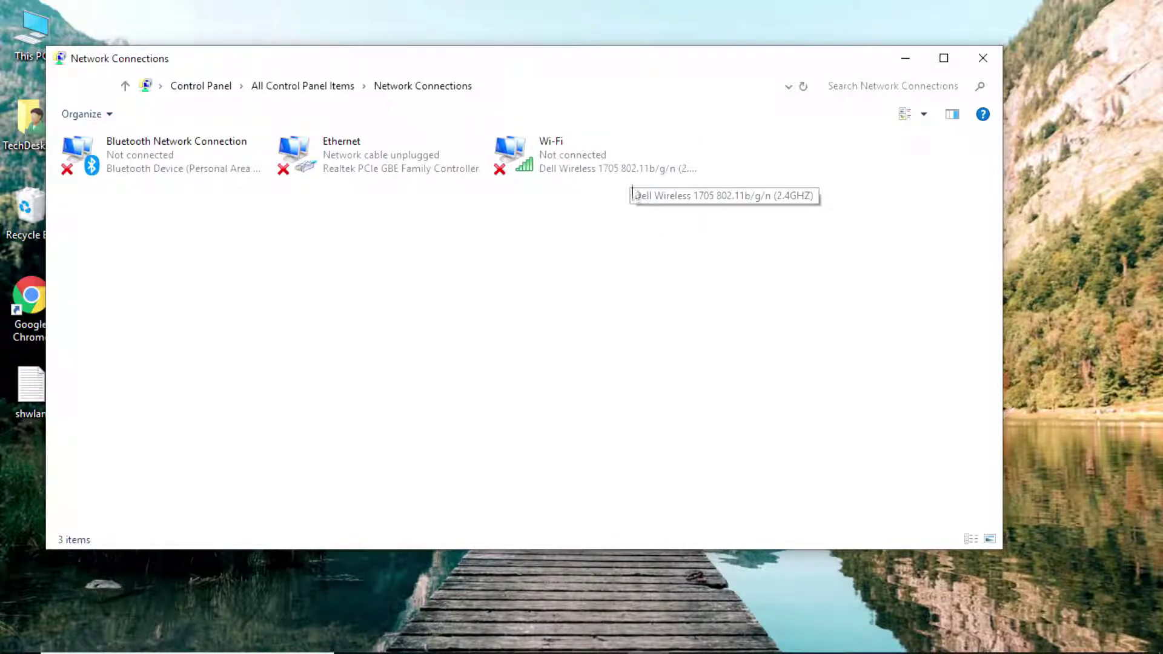
Close Network Connections and reopen it by running ncpa.cpl from the Run dialog.
{"action": "left_click", "coordinate": [983, 66]}
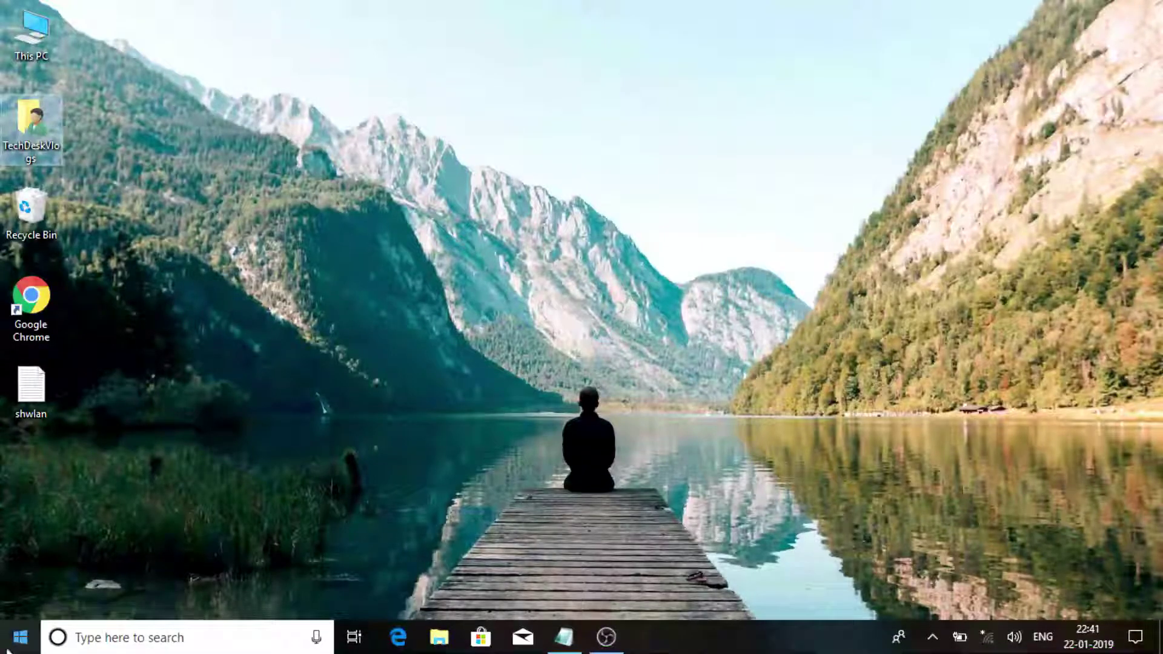
{"action": "right_click", "coordinate": [21, 637]}
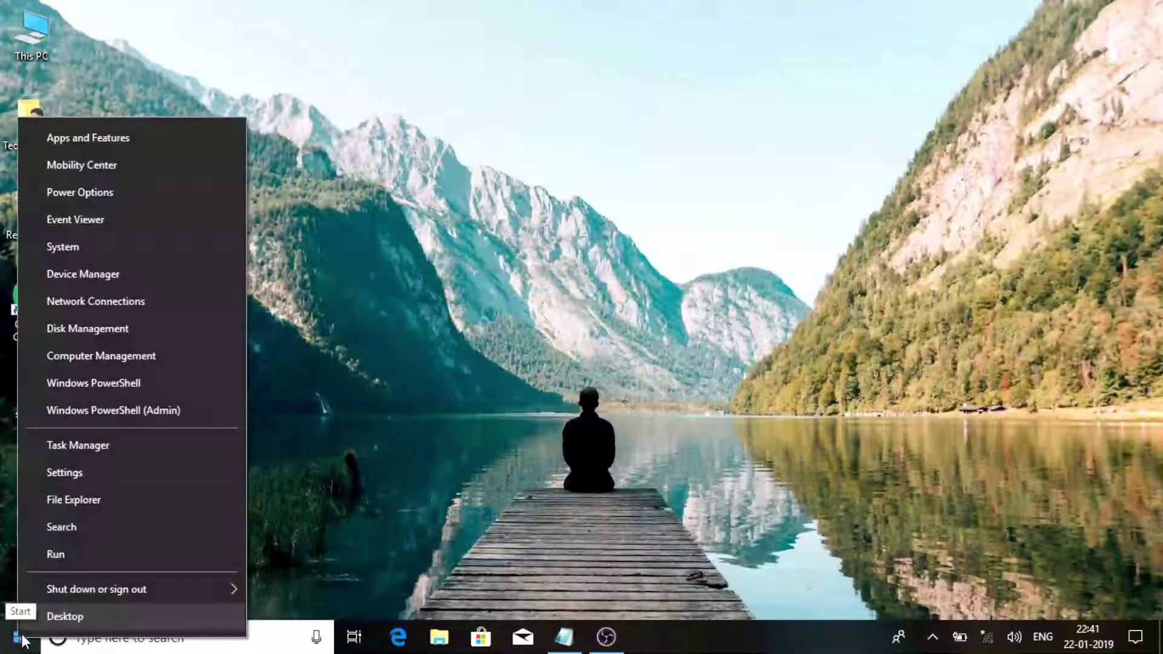
{"action": "left_click", "coordinate": [60, 557]}
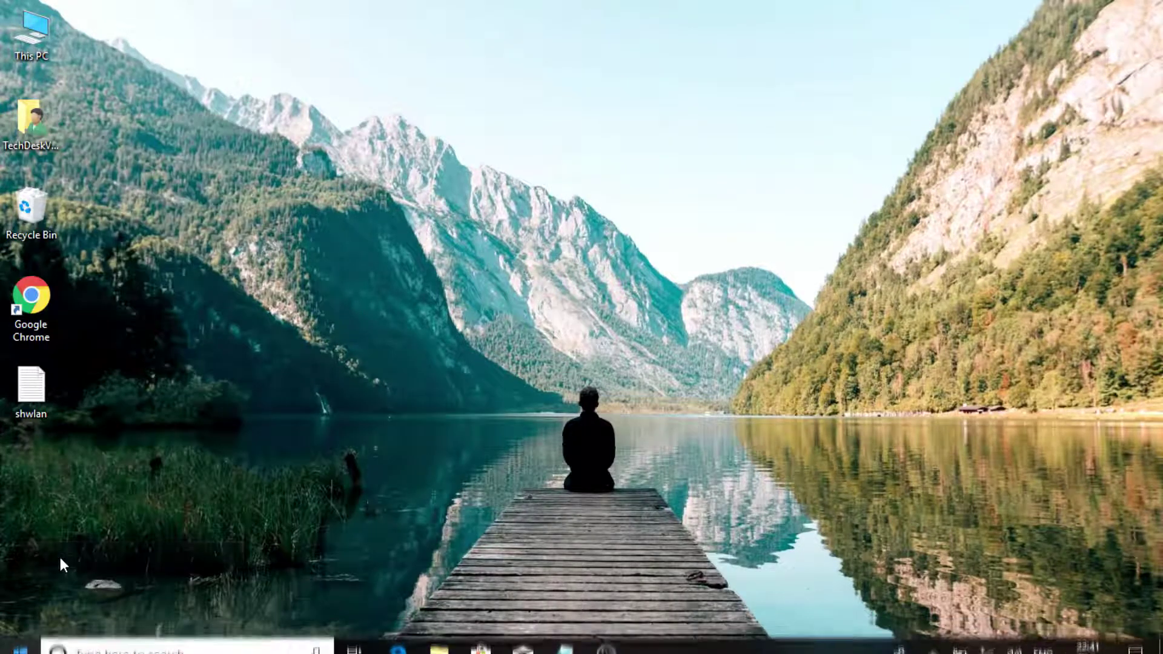
{"action": "type", "text": "ncpa"}
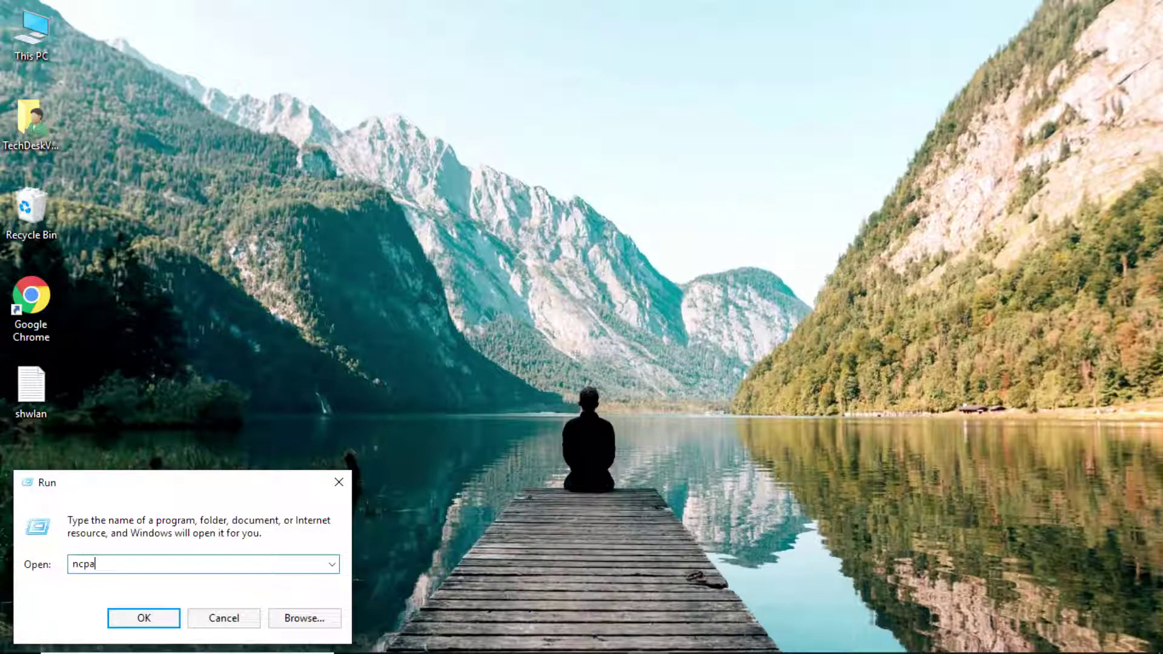
{"action": "type", "text": ".cpl"}
{"action": "key", "text": "Return"}
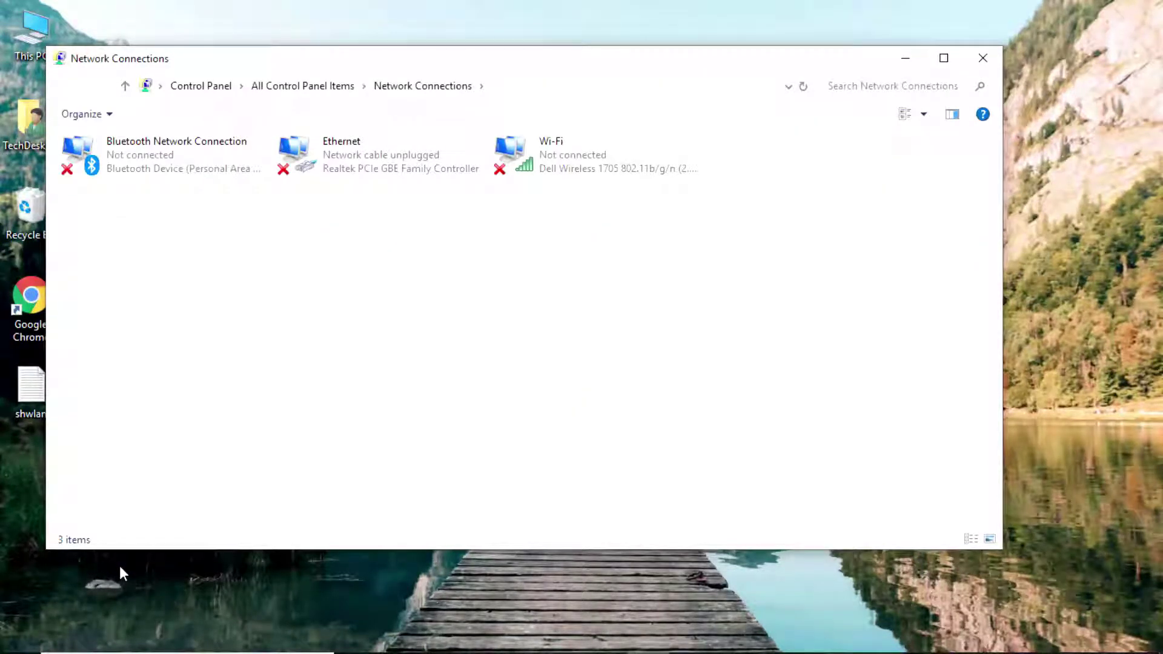
Try to open the status of the disconnected Wi-Fi adapter.
{"action": "right_click", "coordinate": [561, 166]}
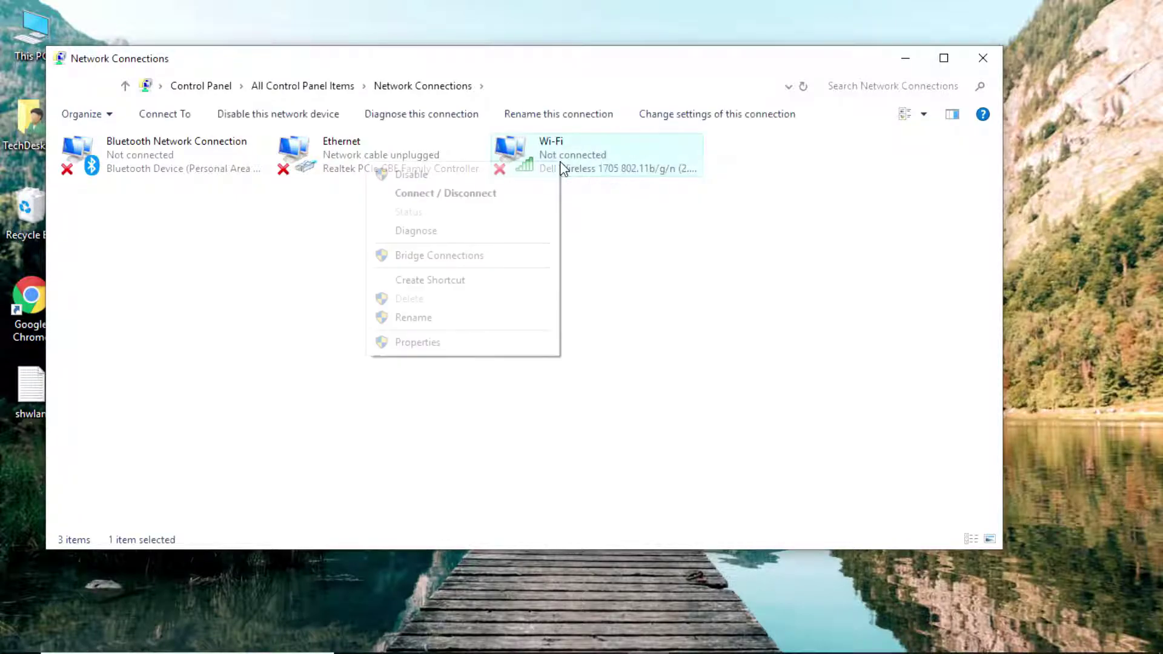
{"action": "left_click", "coordinate": [601, 202]}
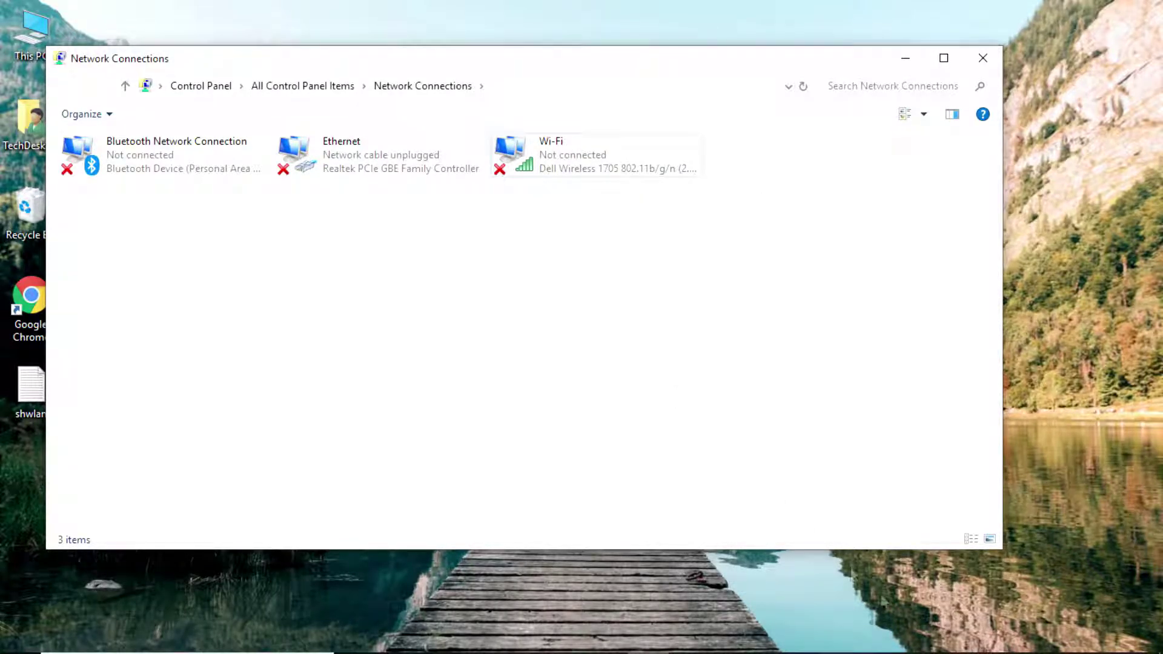
Reconnect to the Trojan Wi-Fi network and dismiss the list of available networks.
{"action": "mouse_move", "coordinate": [920, 651]}
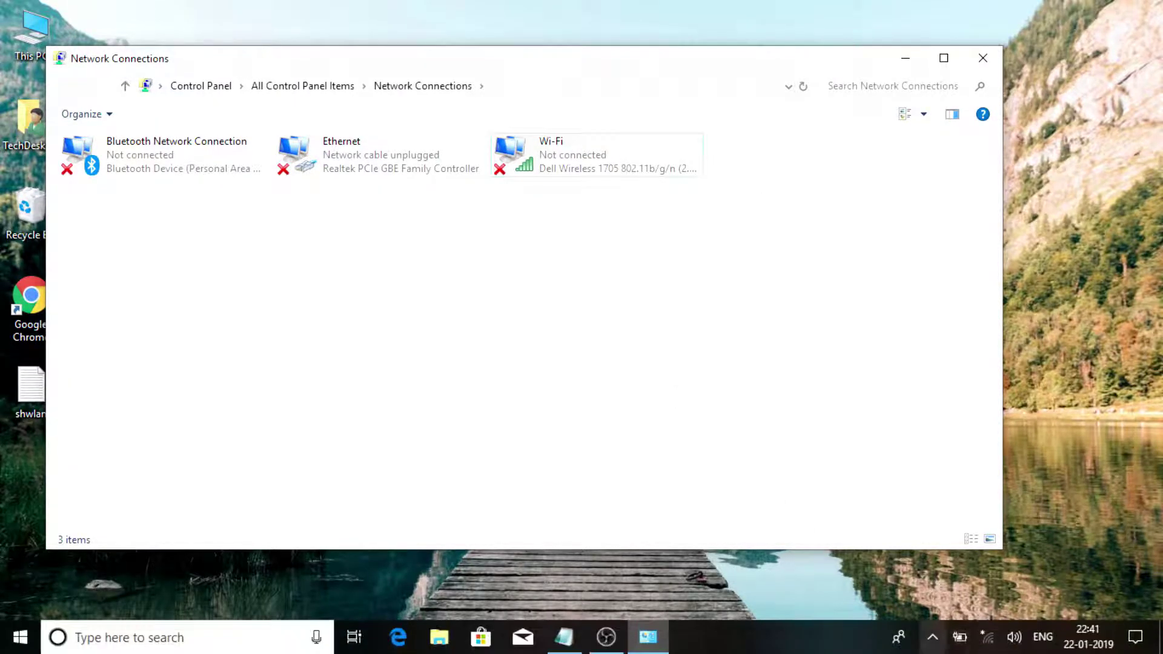
{"action": "left_click", "coordinate": [987, 645]}
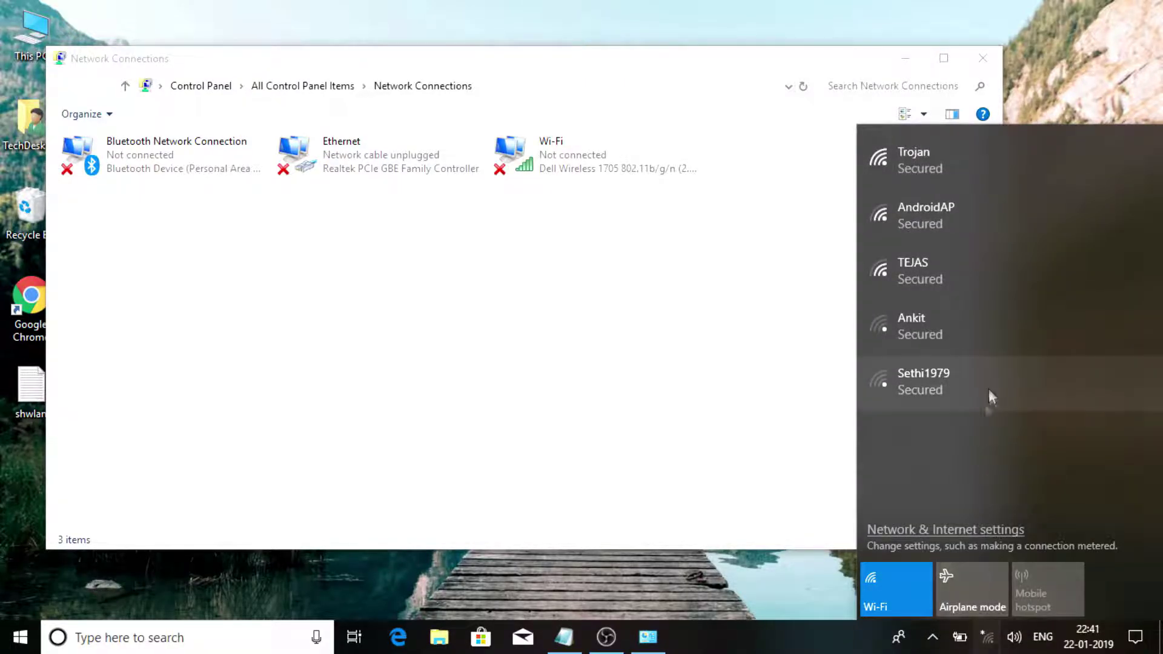
{"action": "left_click", "coordinate": [958, 168]}
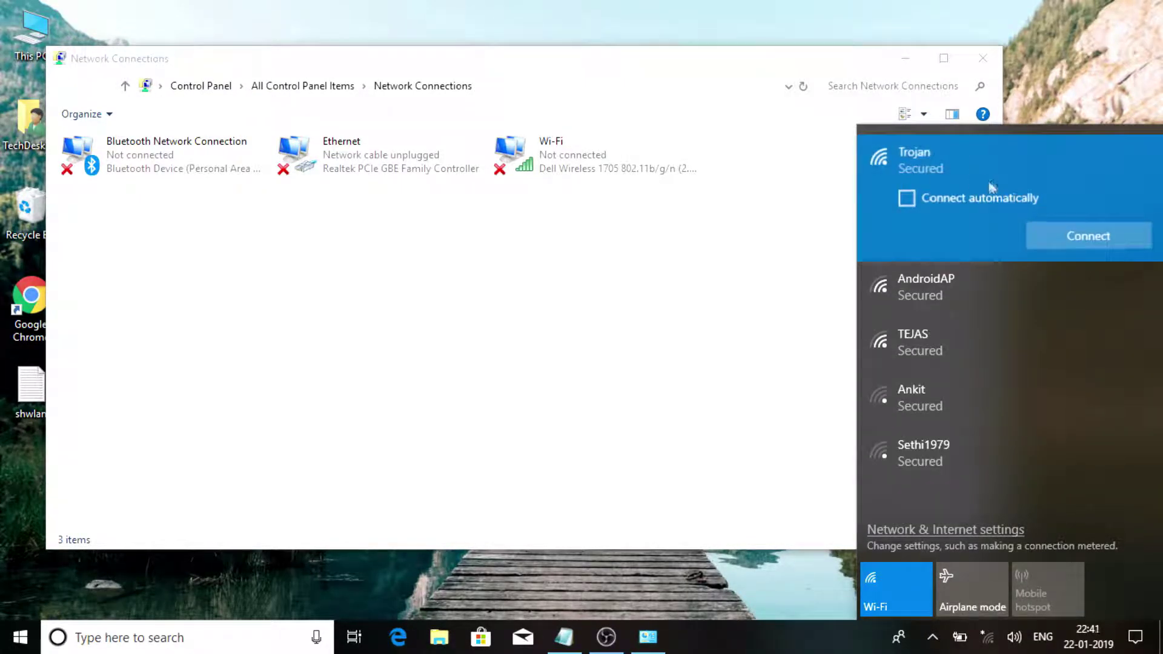
{"action": "left_click", "coordinate": [1039, 232]}
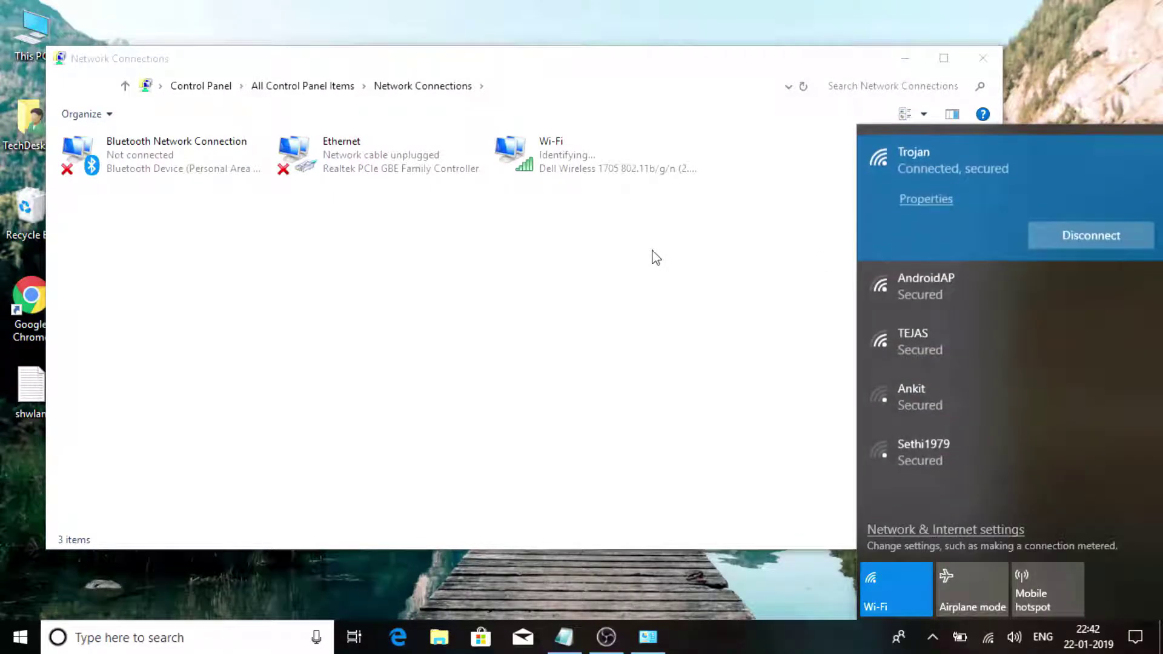
{"action": "left_click", "coordinate": [599, 212]}
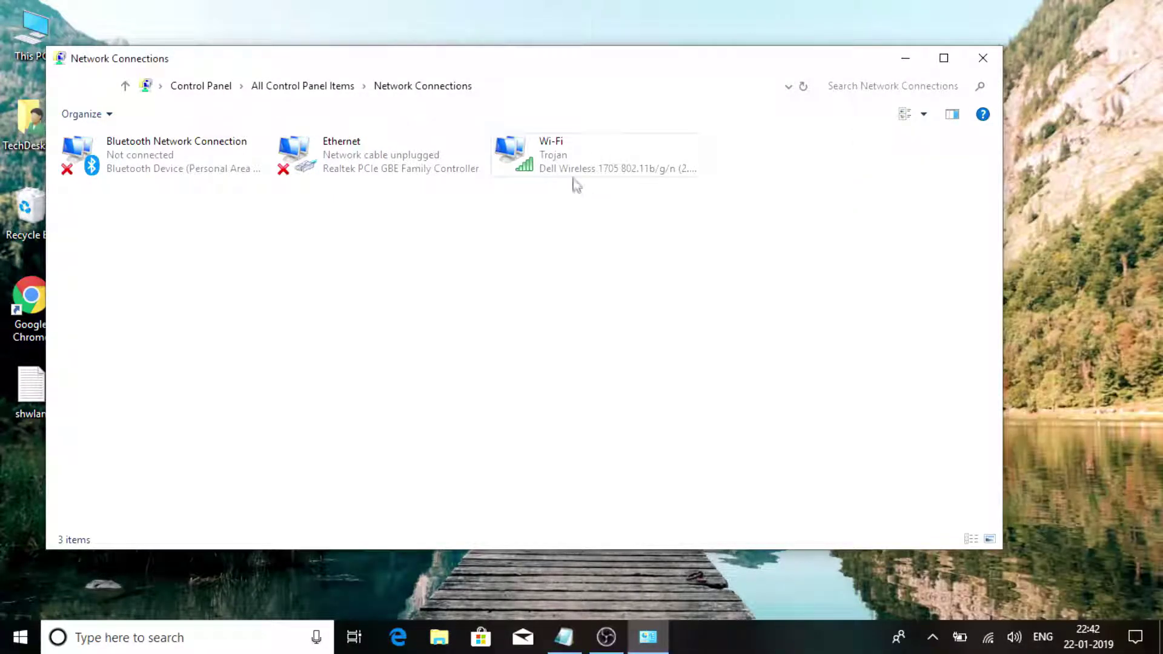
Show the network security key's characters in the reconnected Wi-Fi adapter's wireless security properties, and close both dialogs without changes.
{"action": "right_click", "coordinate": [569, 164]}
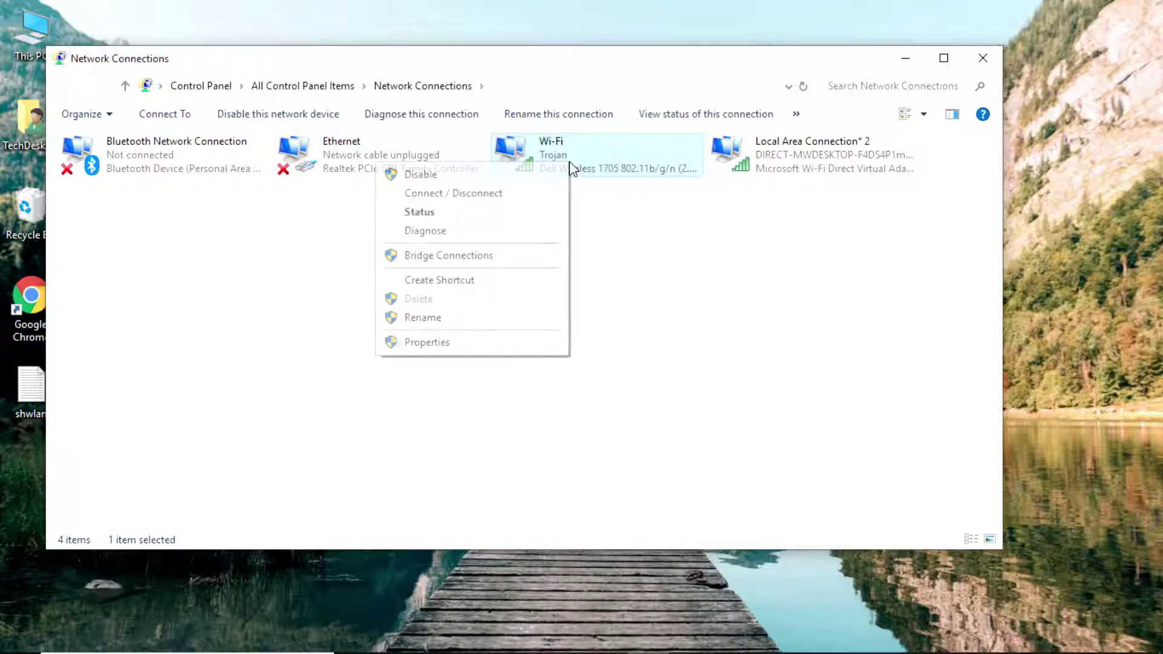
{"action": "left_click", "coordinate": [544, 220]}
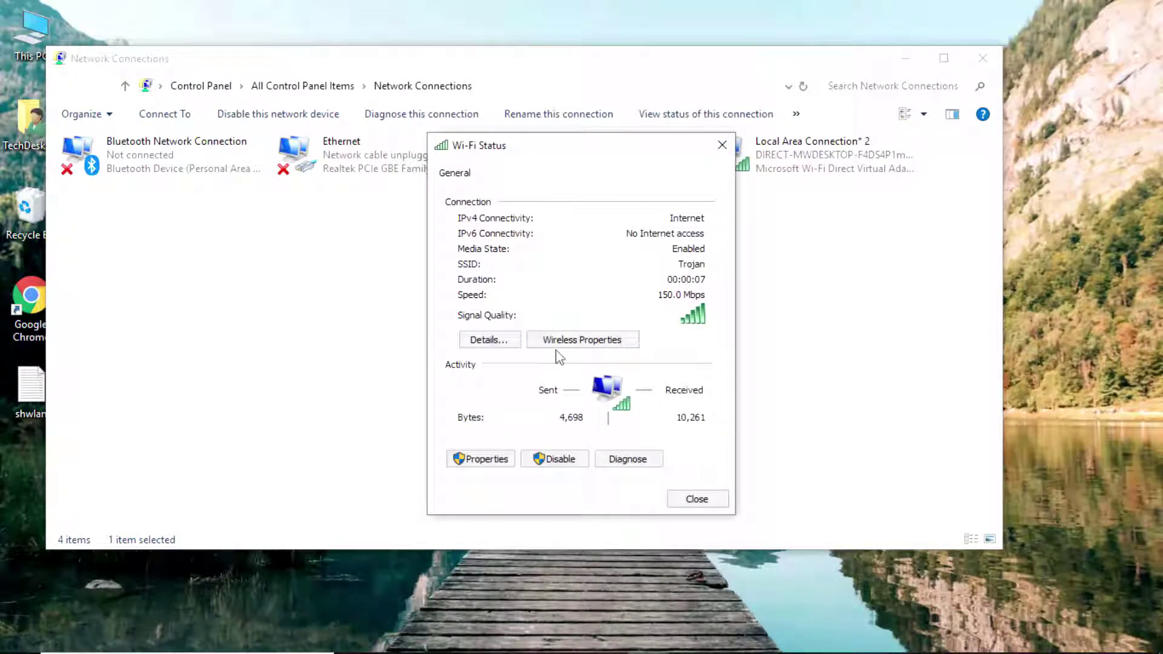
{"action": "left_click", "coordinate": [555, 342]}
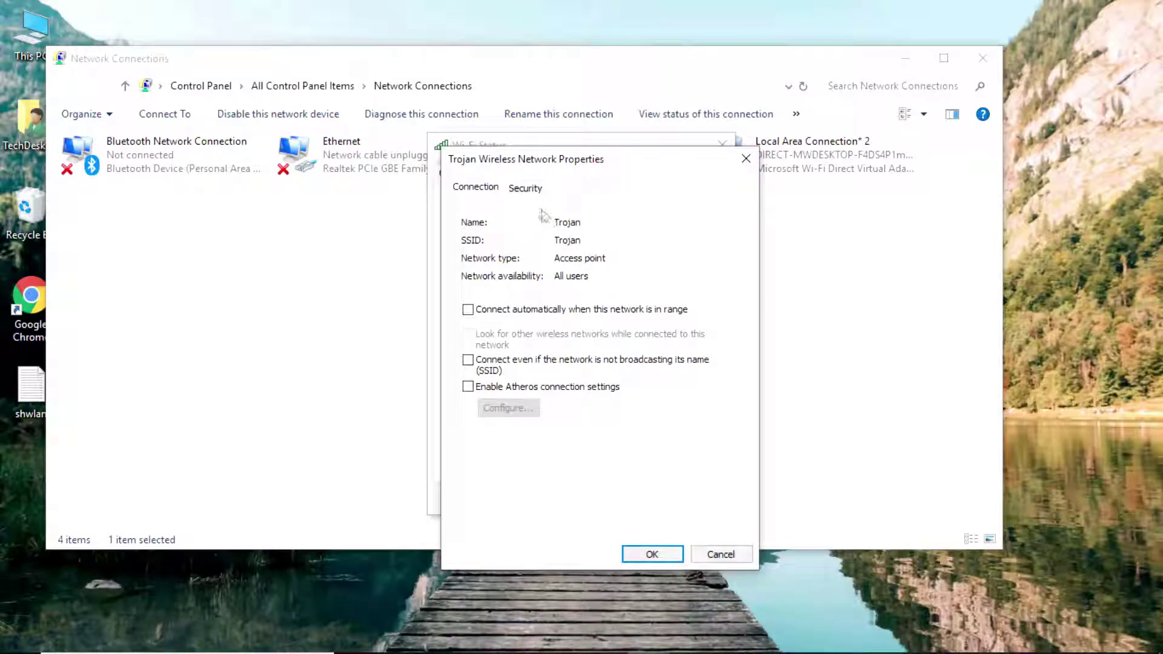
{"action": "left_click", "coordinate": [525, 187]}
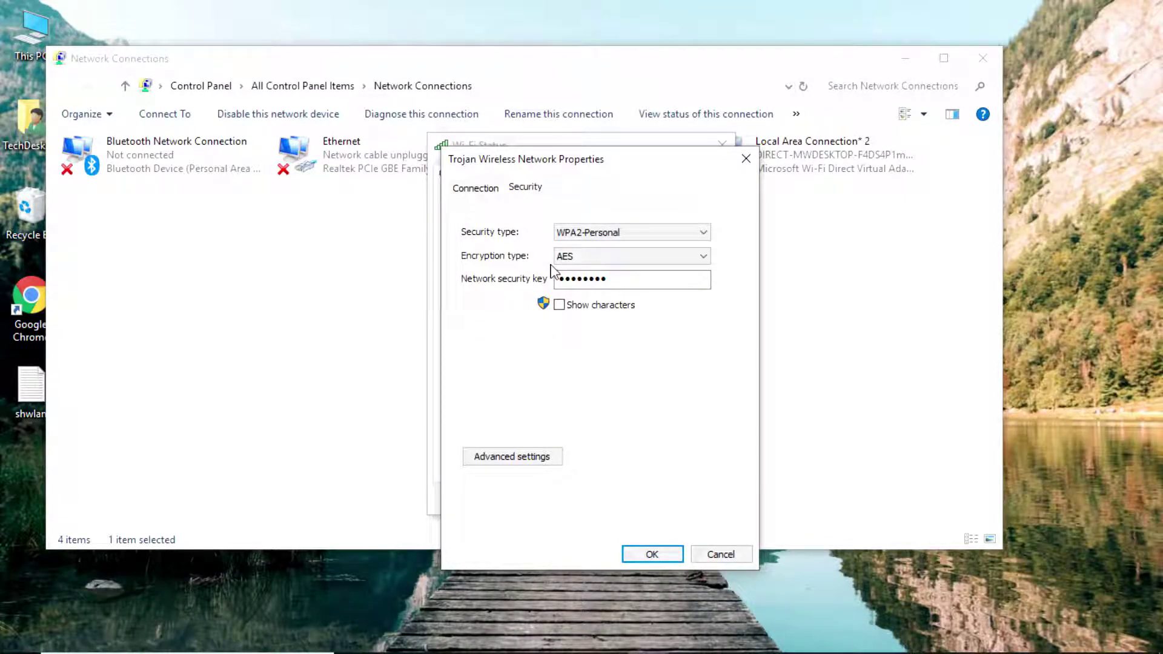
{"action": "left_click", "coordinate": [559, 305]}
{"action": "left_click", "coordinate": [718, 554]}
{"action": "left_click", "coordinate": [695, 499]}
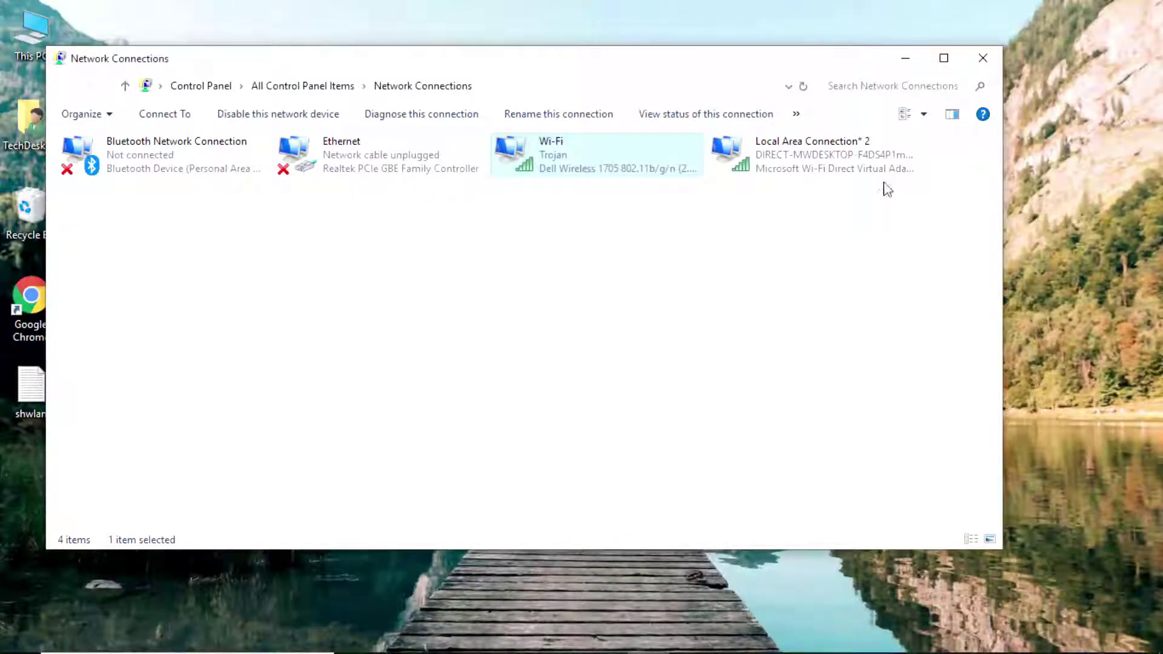
Close Network Connections, search Windows for cmd, and open Command Prompt as administrator, allowing the elevation request.
{"action": "left_click", "coordinate": [981, 58]}
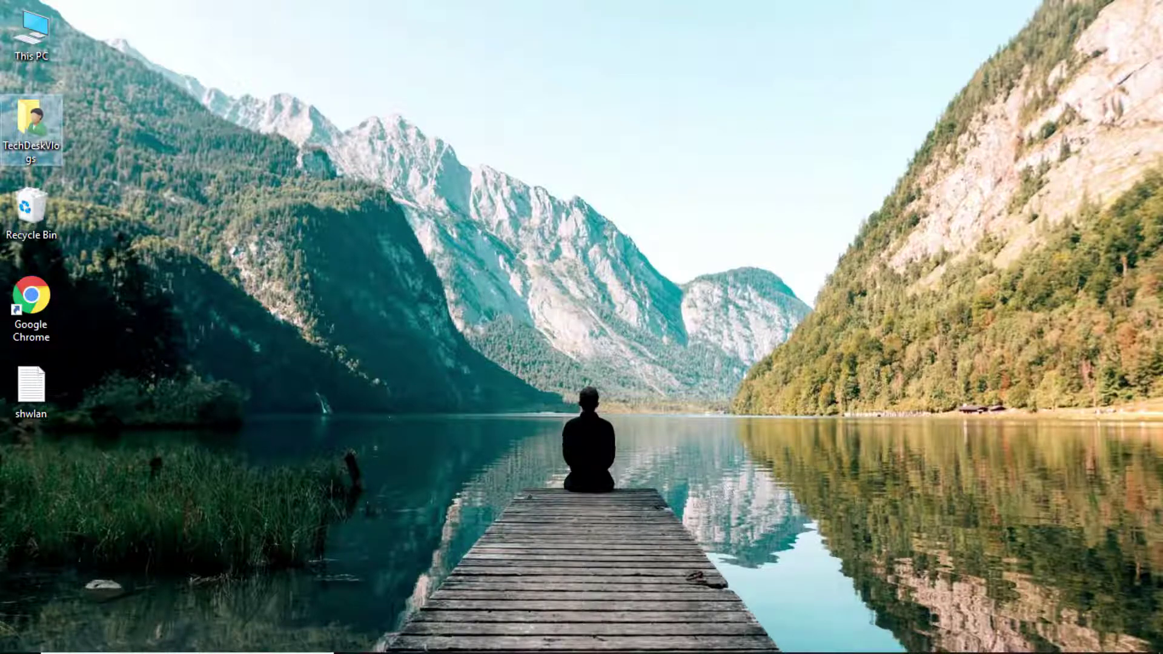
{"action": "mouse_move", "coordinate": [282, 630]}
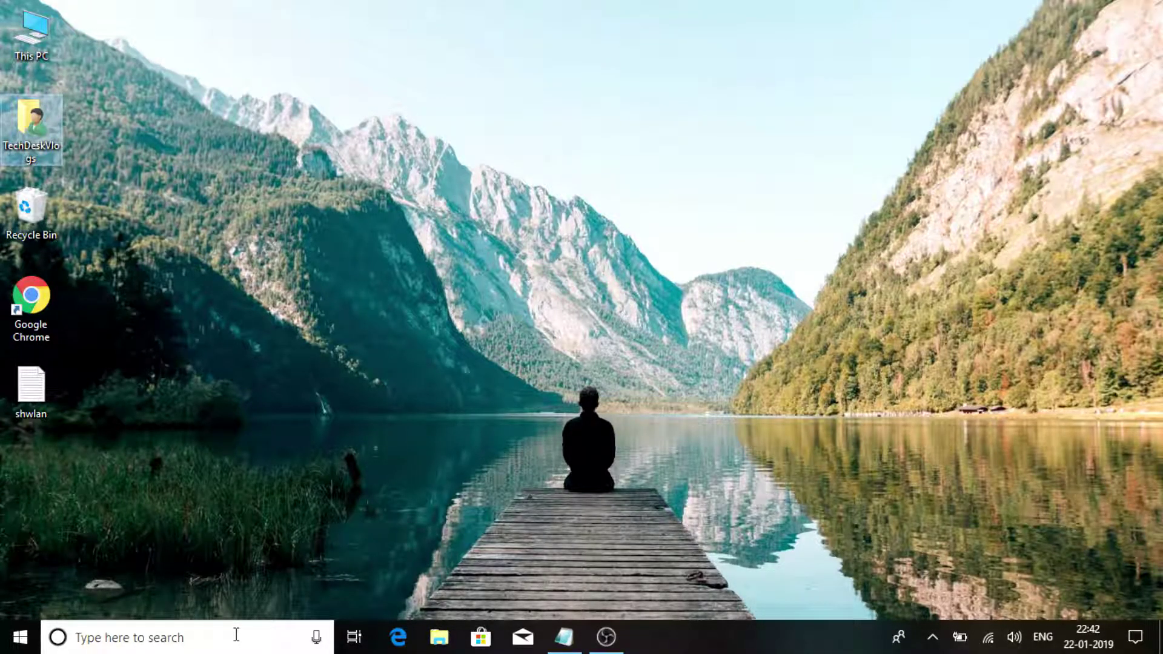
{"action": "key", "text": "Return"}
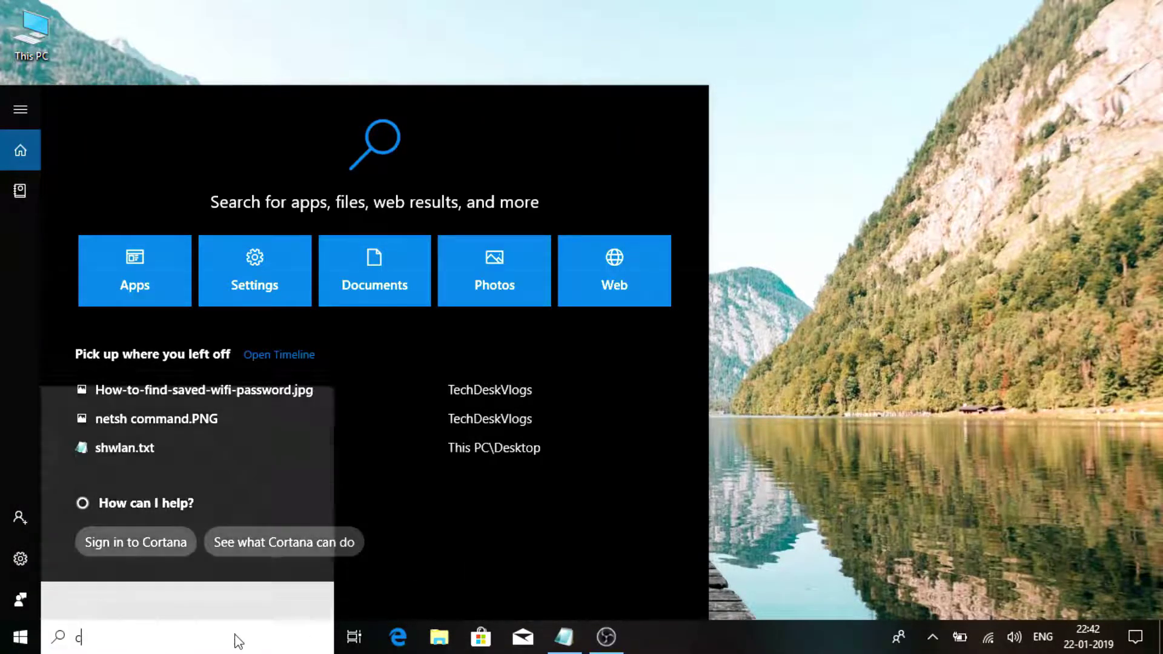
{"action": "type", "text": "cmd"}
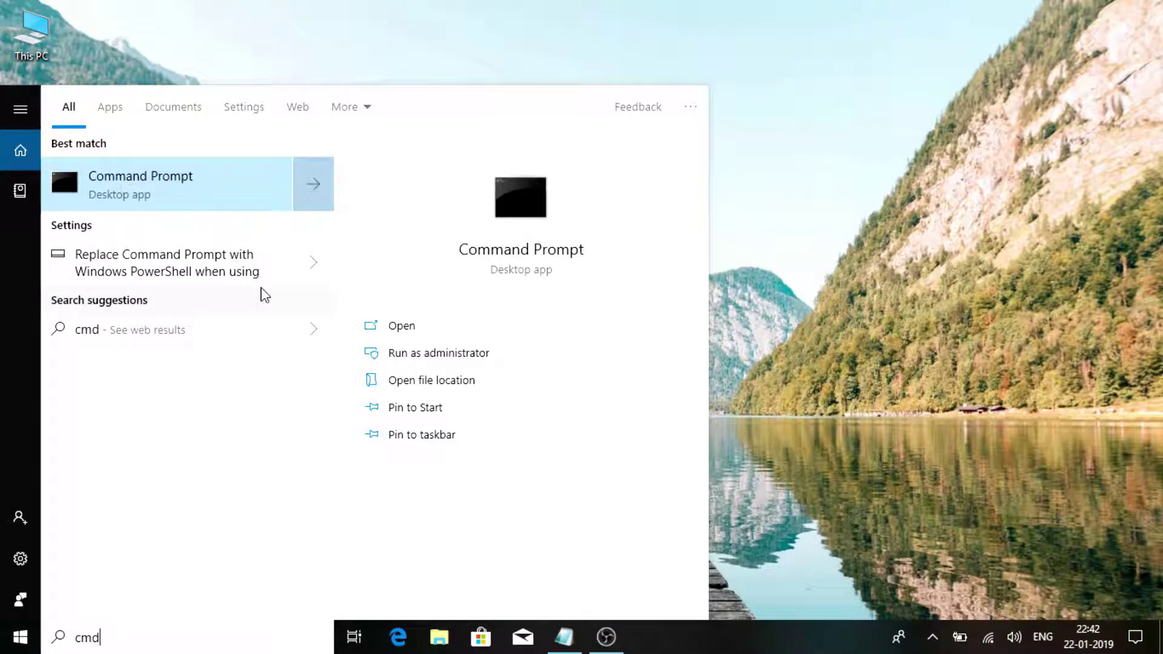
{"action": "right_click", "coordinate": [227, 188]}
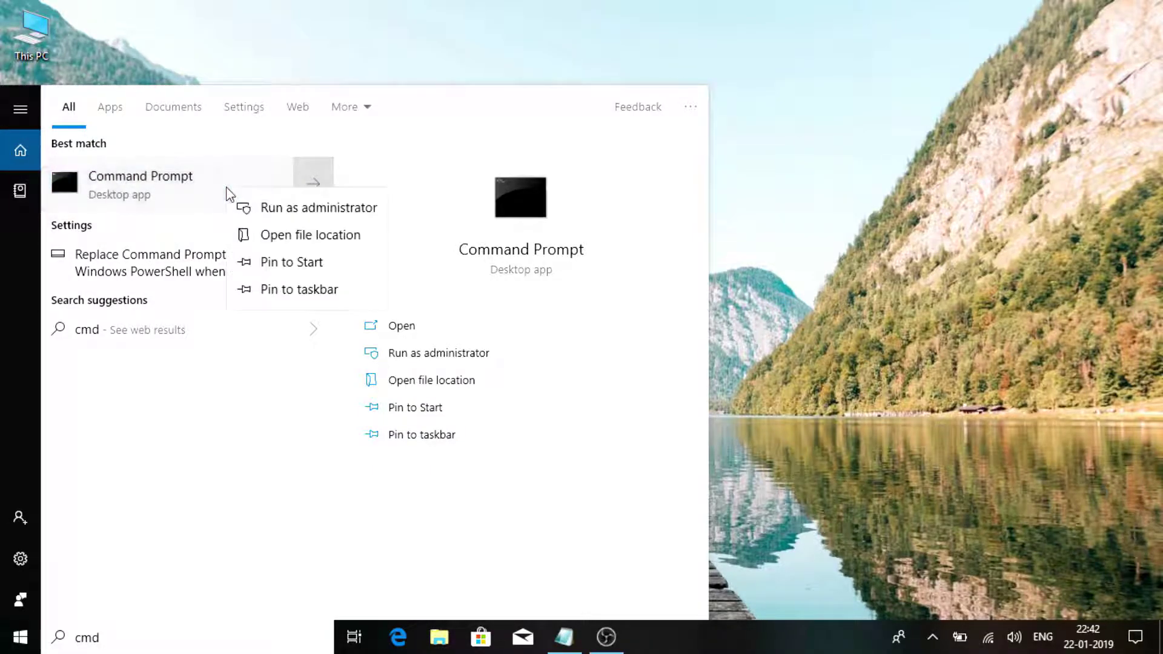
{"action": "left_click", "coordinate": [254, 209]}
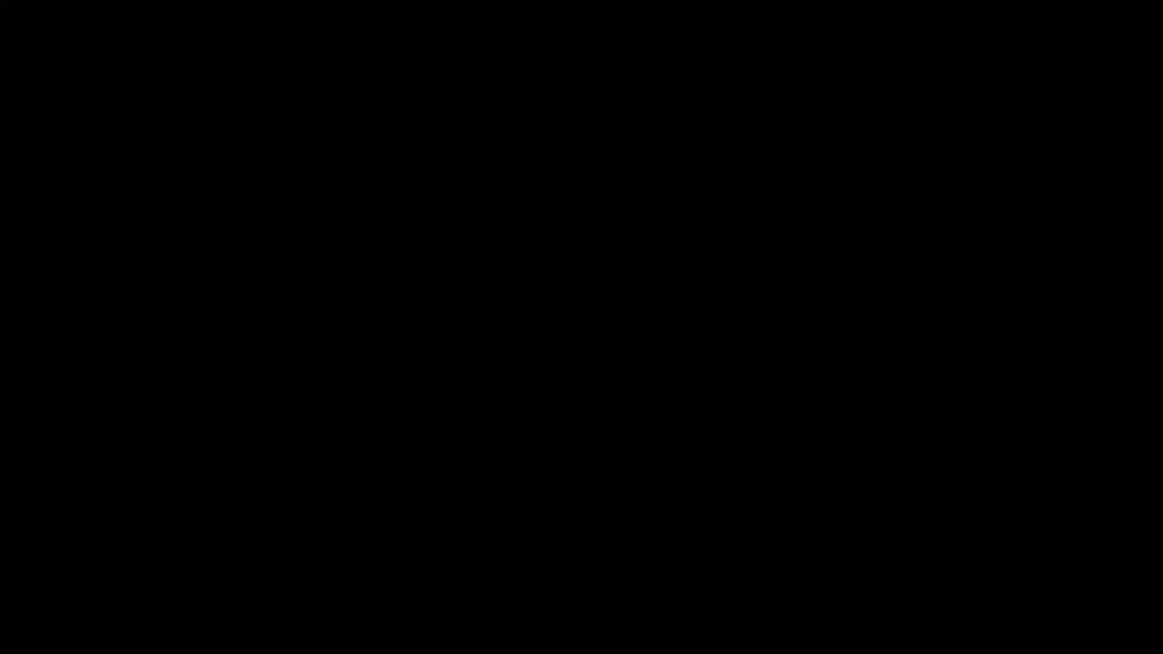
{"action": "left_click", "coordinate": [500, 430]}
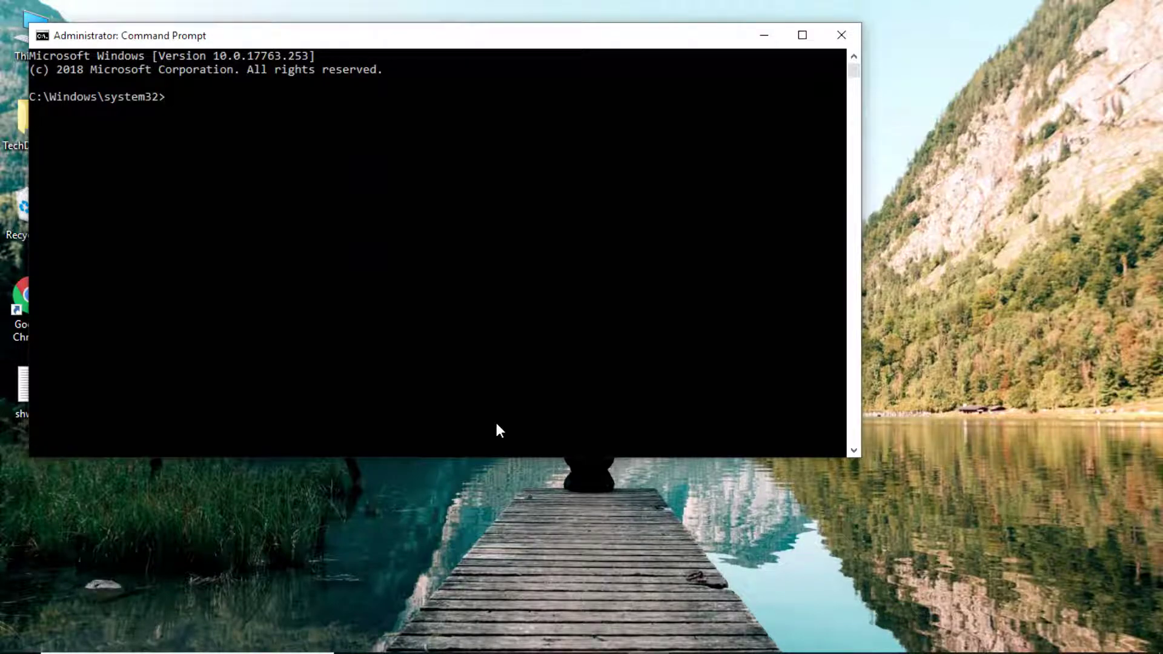
List the saved Wi-Fi profiles by running netsh wlan show profile in the administrator Command Prompt.
{"action": "type", "text": "netsh wlan show pr"}
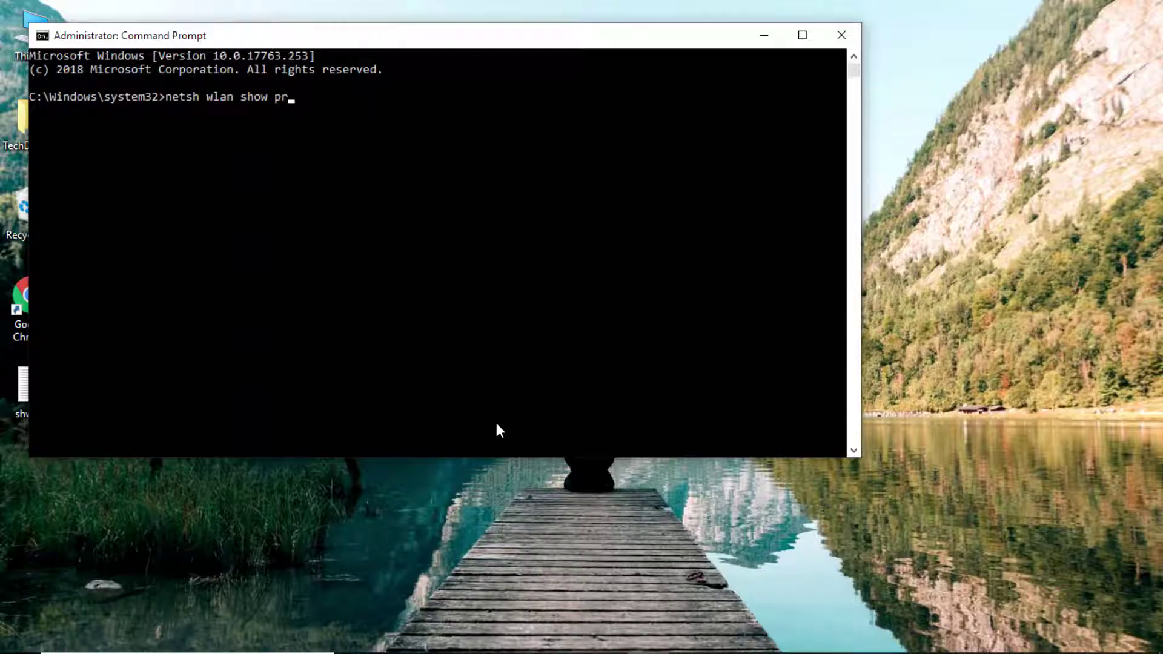
{"action": "type", "text": "ofile"}
{"action": "key", "text": "Return"}
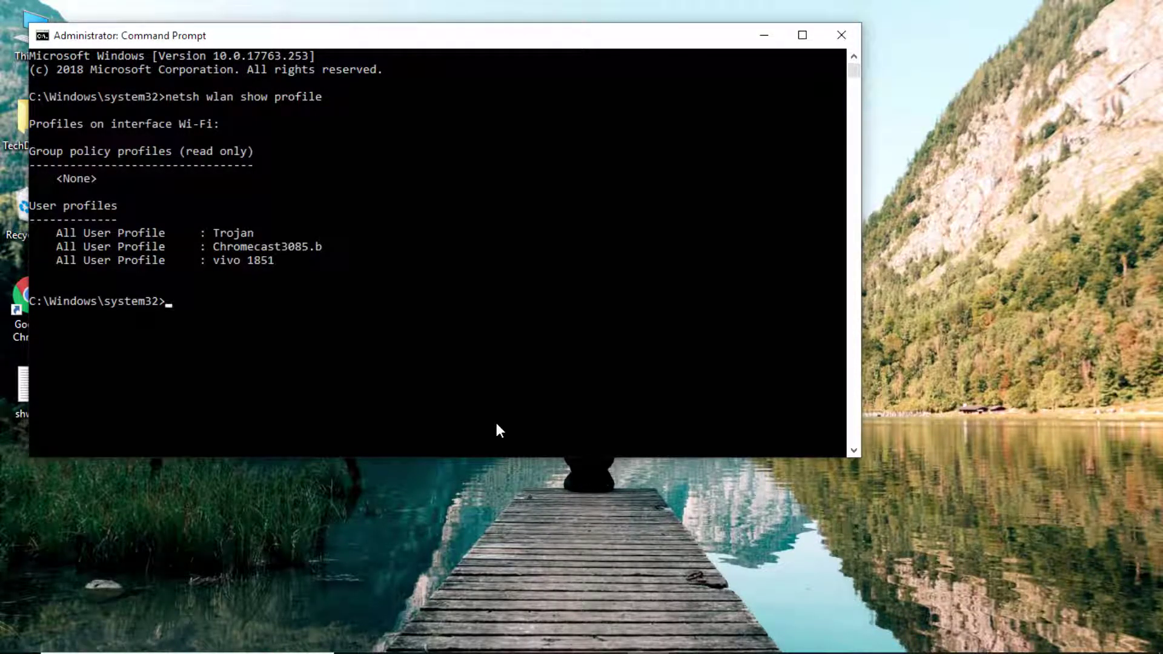